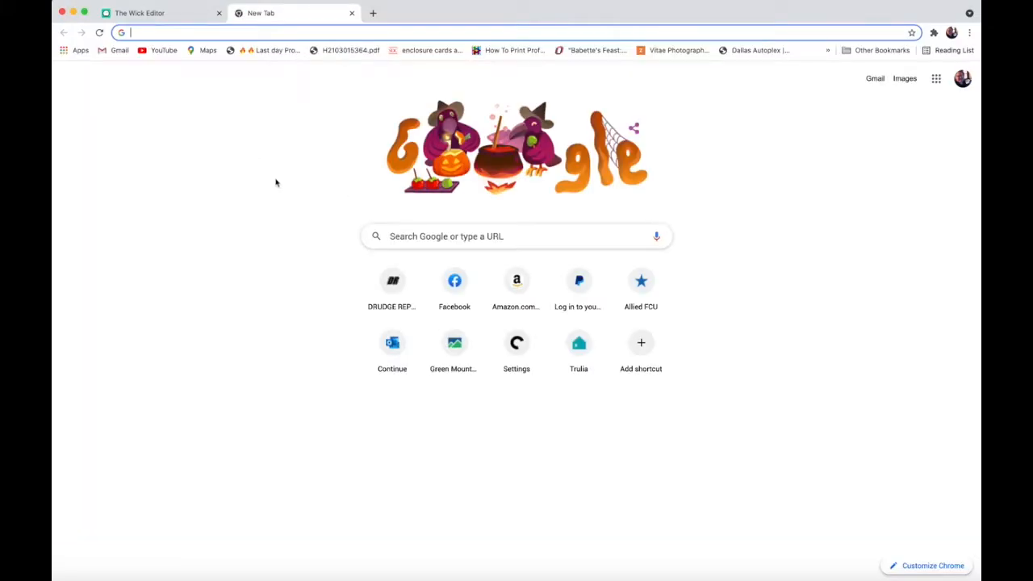
Search the web for wick editor and open the official Wick Editor website.
left_click(427, 238)
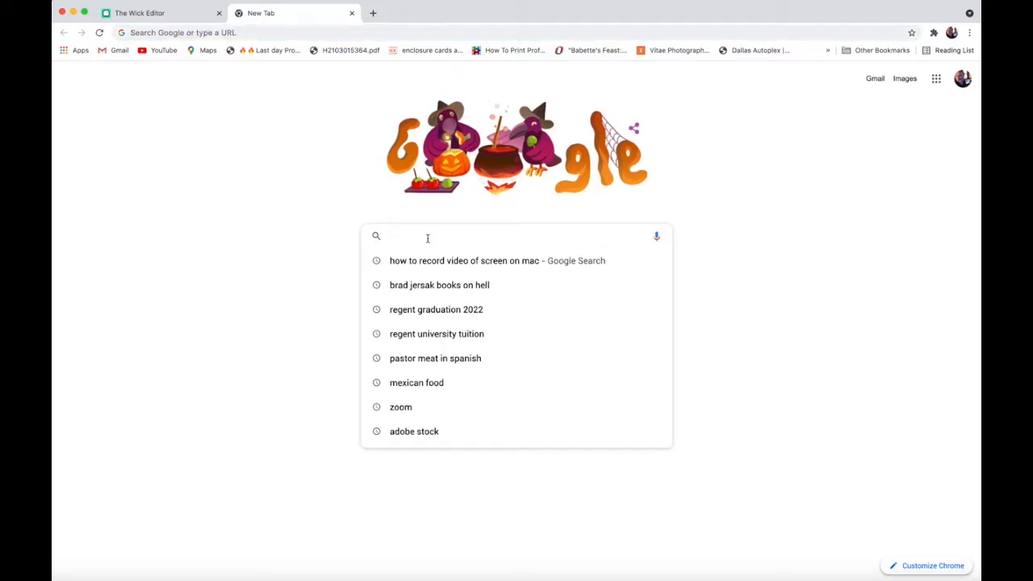
type("w")
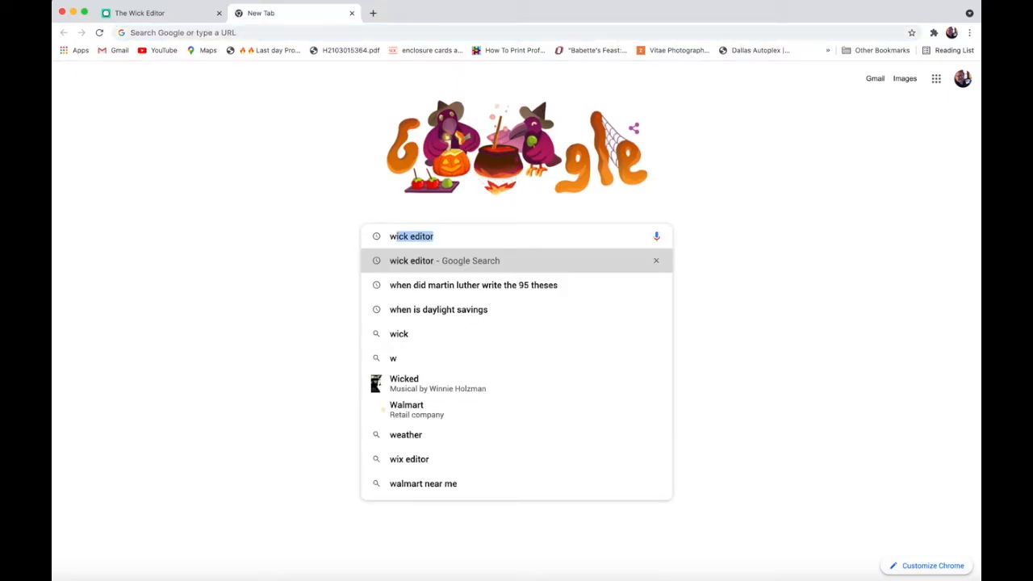
key("Return")
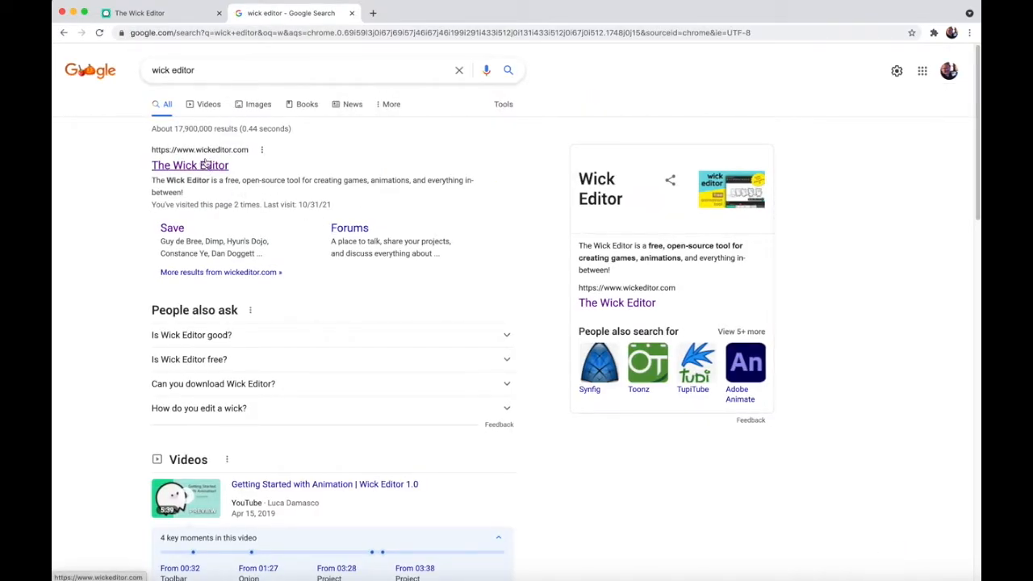
scroll(207, 161, "down", 1)
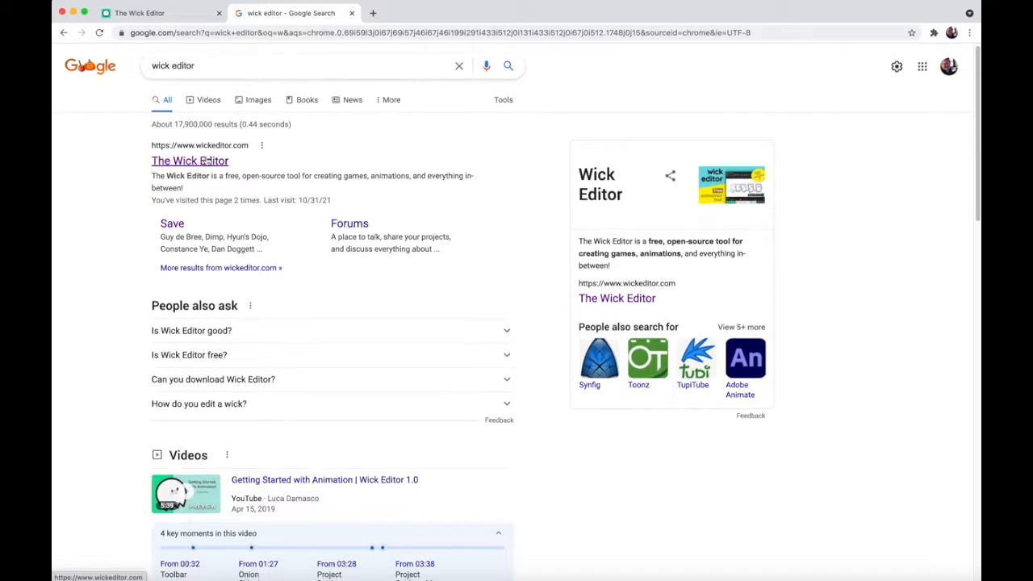
left_click(195, 162)
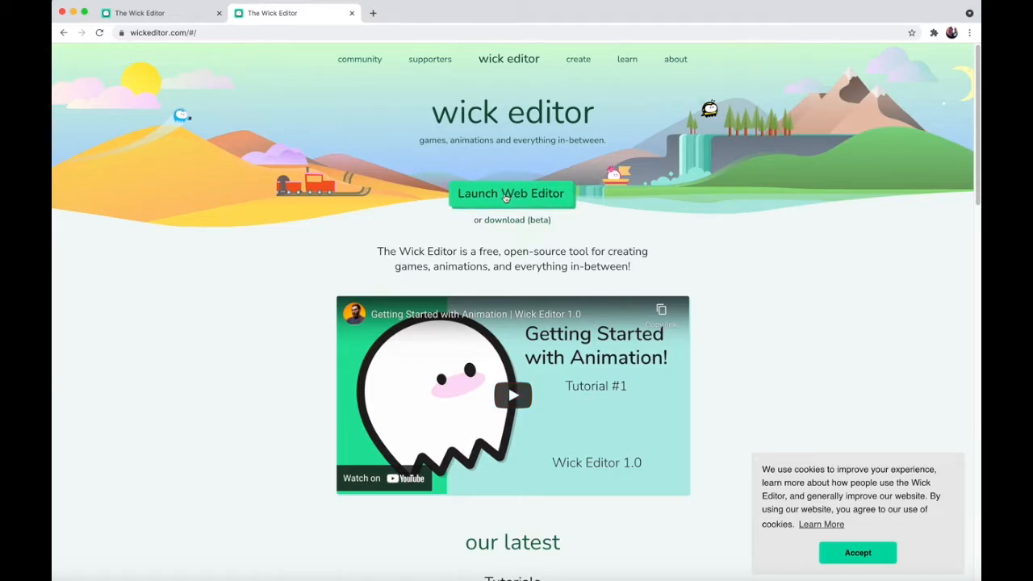
Launch the web editor and dismiss the welcome screen and the autosave prompt without loading or deleting the autosave.
left_click(505, 197)
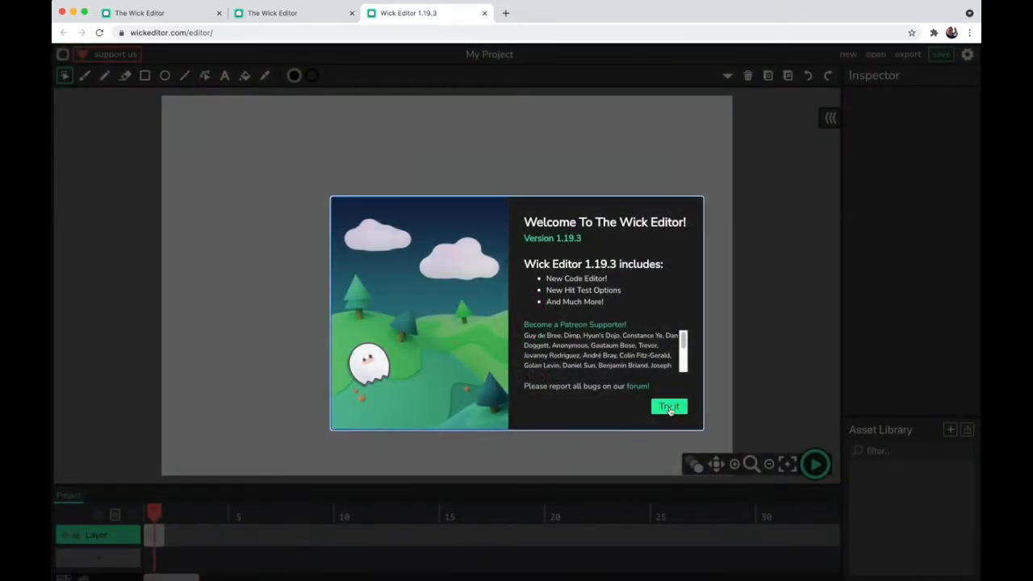
left_click(669, 407)
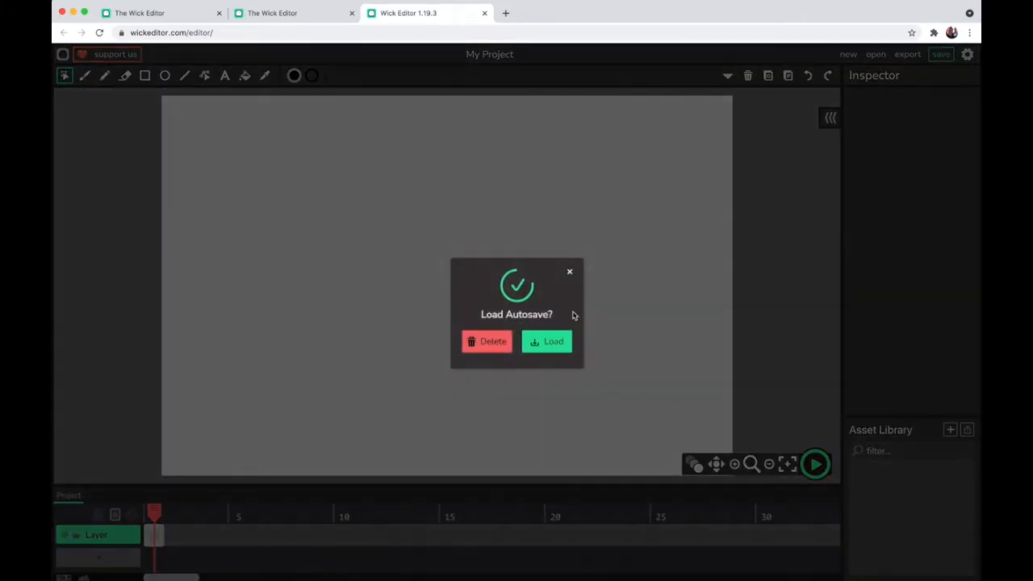
left_click(569, 272)
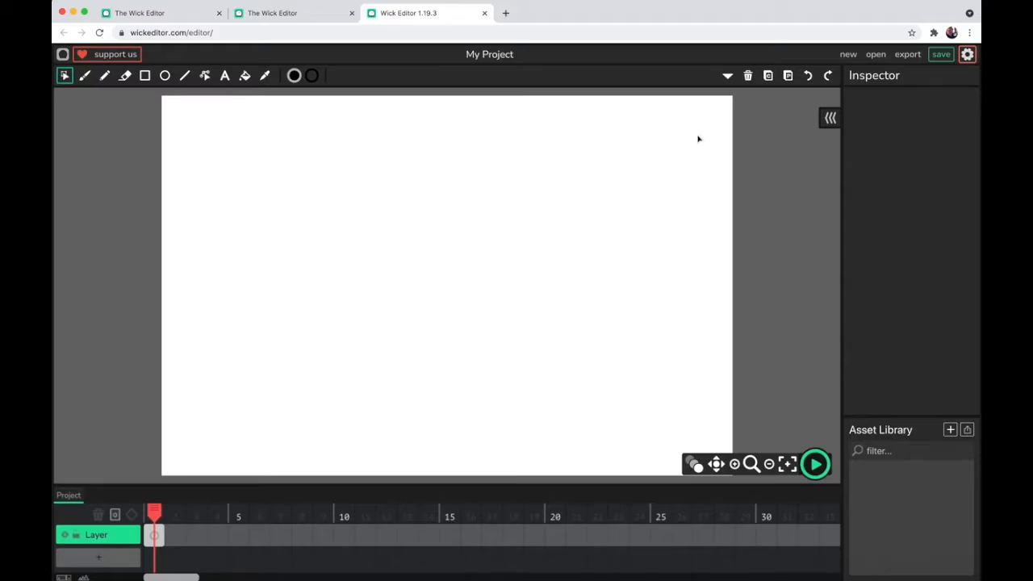
Name the project Bouncing Ball in the project settings and apply the change.
left_click(966, 55)
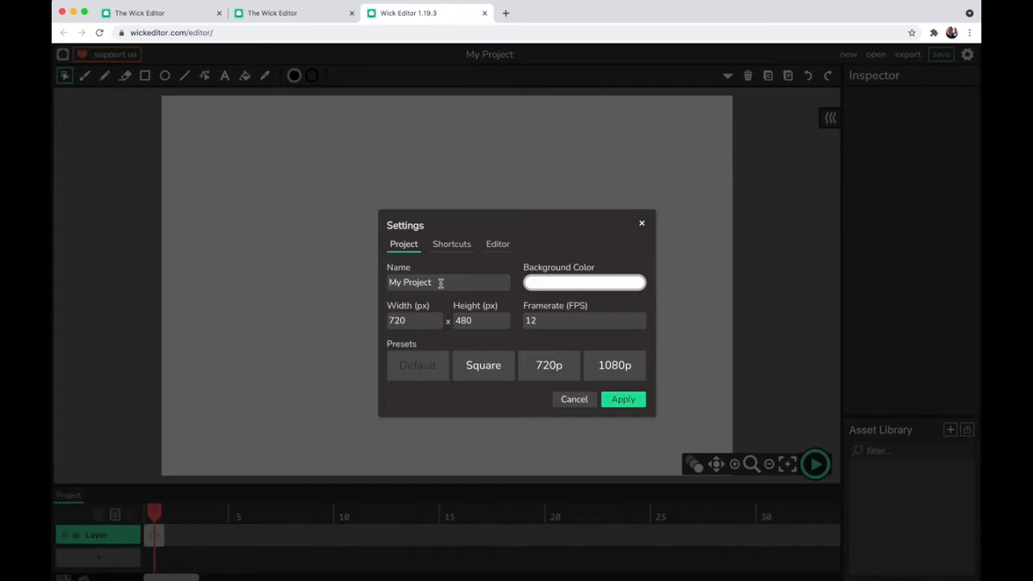
left_click_drag(441, 283, 368, 284)
type("B")
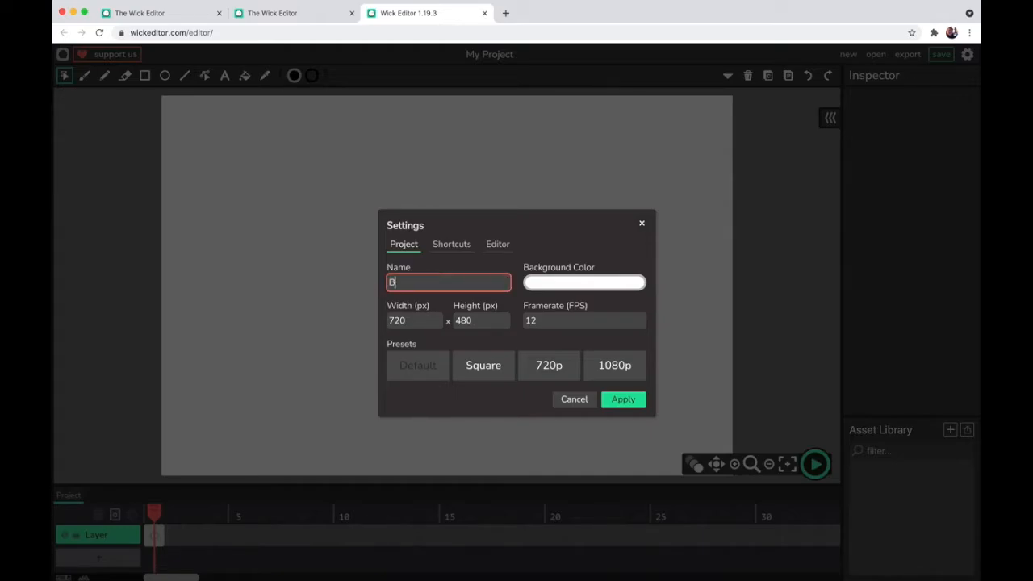
type("ouncing Ball")
left_click(538, 238)
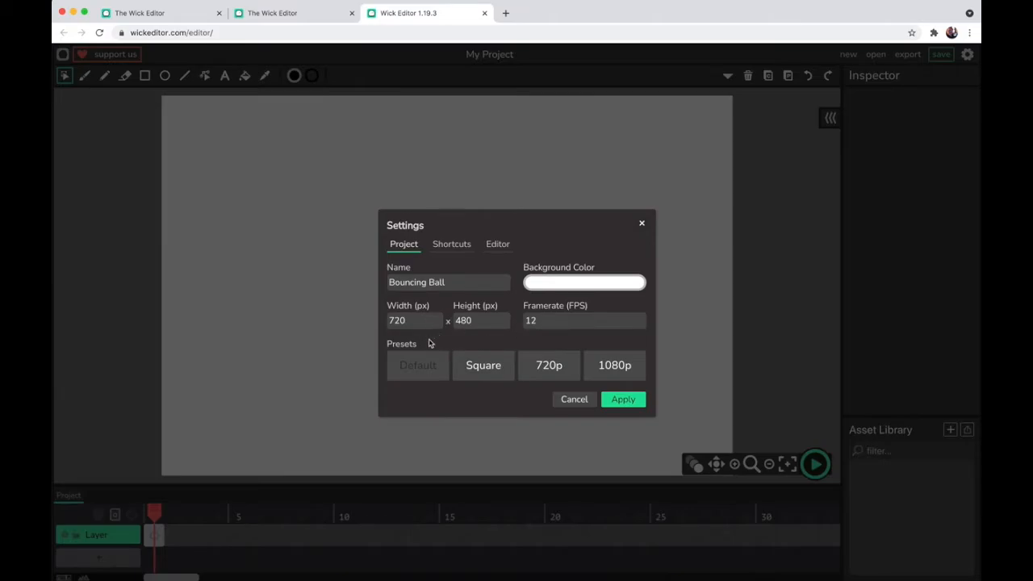
left_click(623, 400)
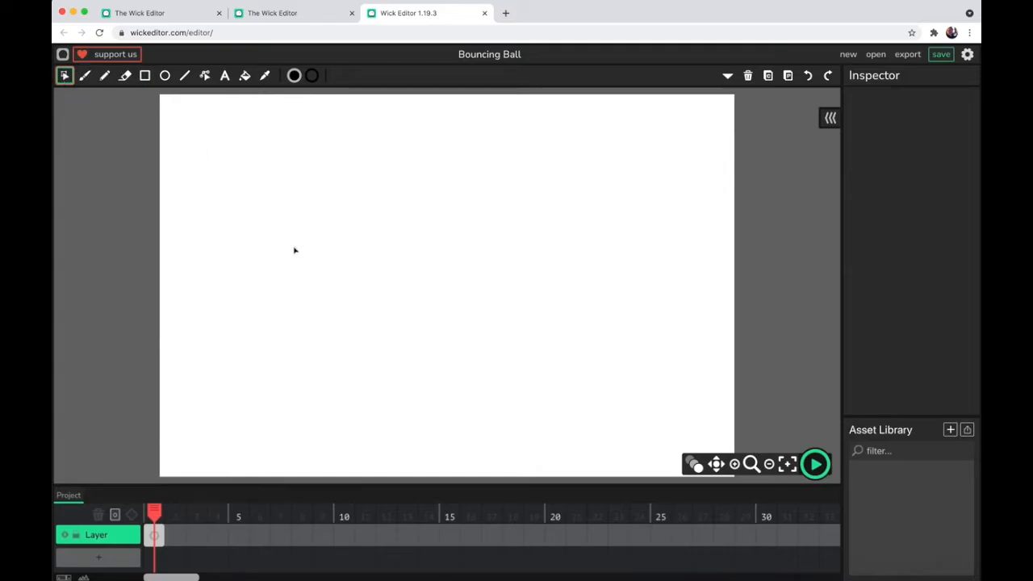
Brush a closed loop left of the canvas centre at size 10, and a thicker loop to its right at size 69.
left_click(85, 76)
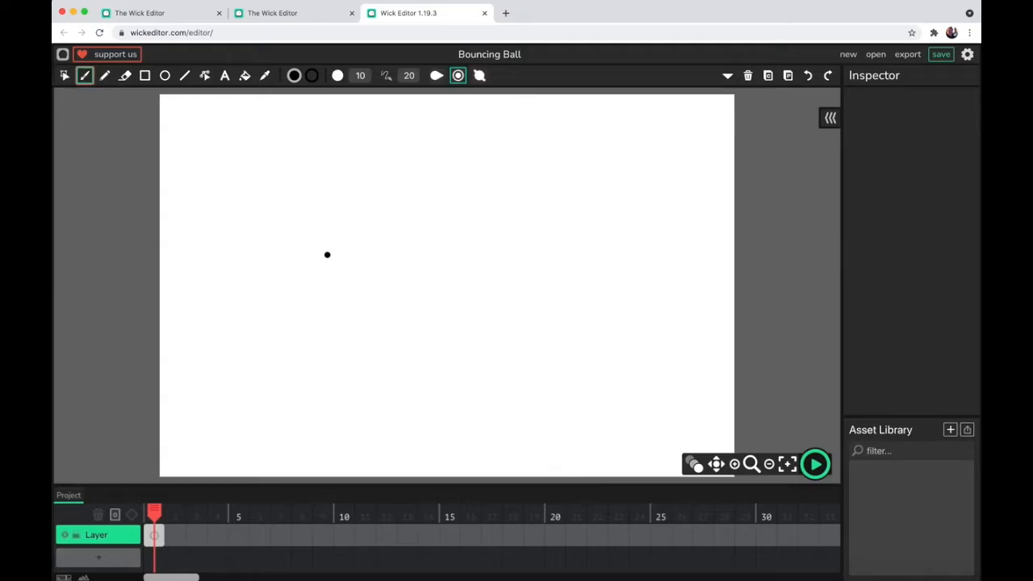
mouse_move(291, 232)
left_mouse_down()
mouse_move(384, 240)
mouse_move(353, 287)
mouse_move(297, 259)
mouse_move(292, 234)
left_mouse_up()
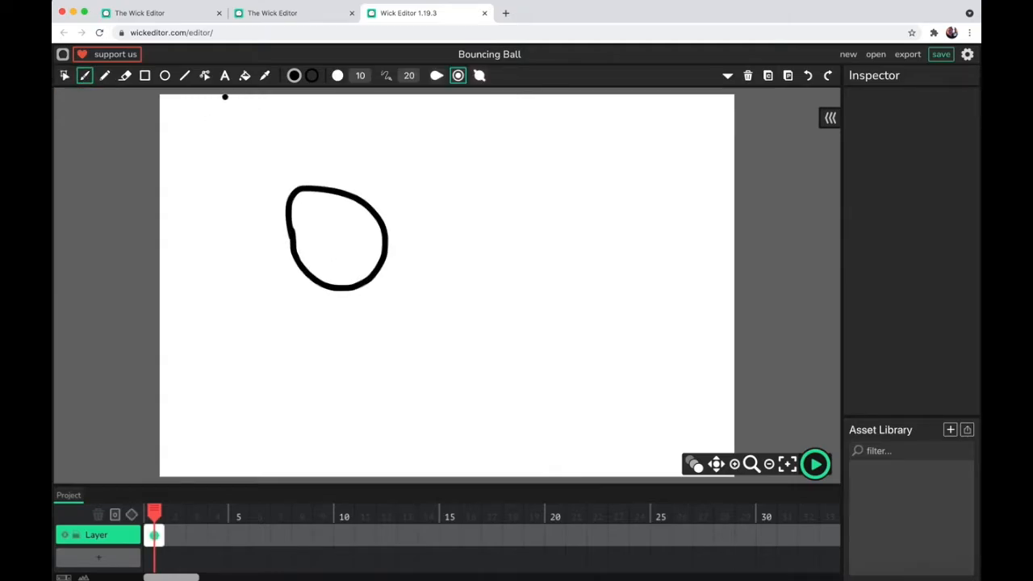
left_click(366, 75)
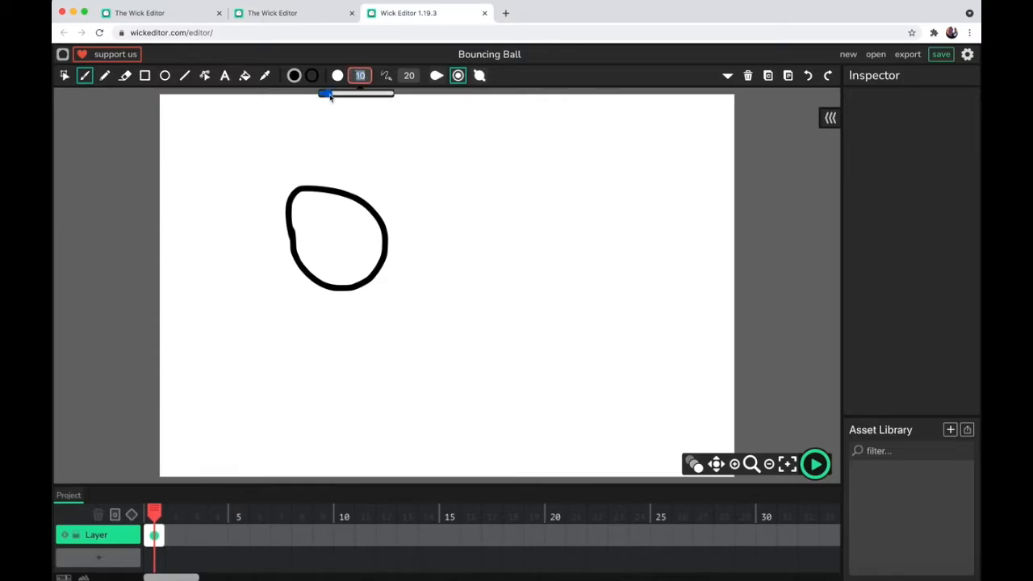
left_click_drag(329, 94, 370, 95)
mouse_move(481, 235)
left_mouse_down()
mouse_move(481, 188)
mouse_move(592, 289)
mouse_move(490, 247)
mouse_move(457, 180)
left_mouse_up()
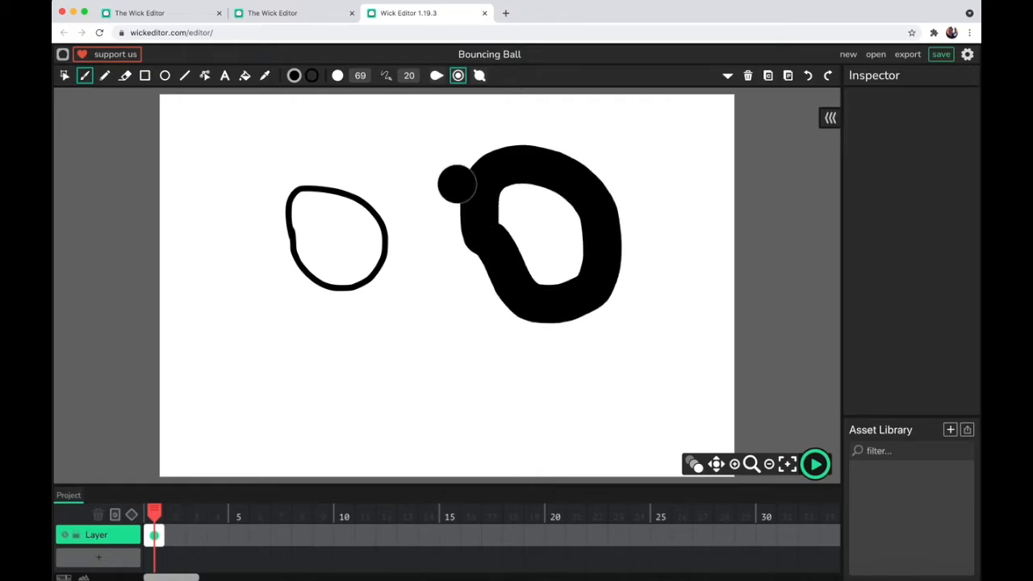
Brush a thin vertical line between the two loops at size 3, then set the brush size to 10.
left_click(360, 75)
left_click_drag(374, 95, 322, 97)
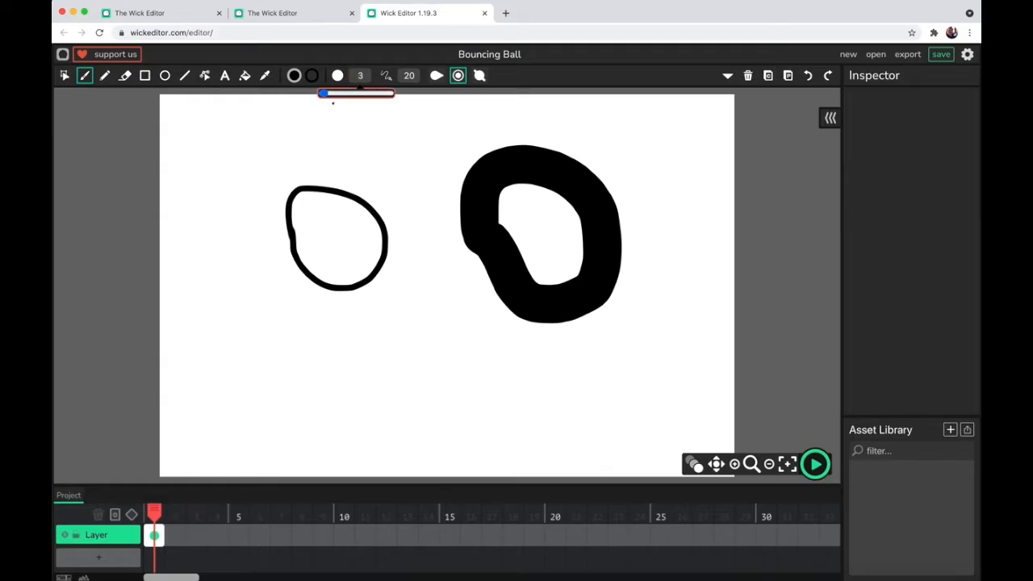
left_click_drag(410, 143, 417, 264)
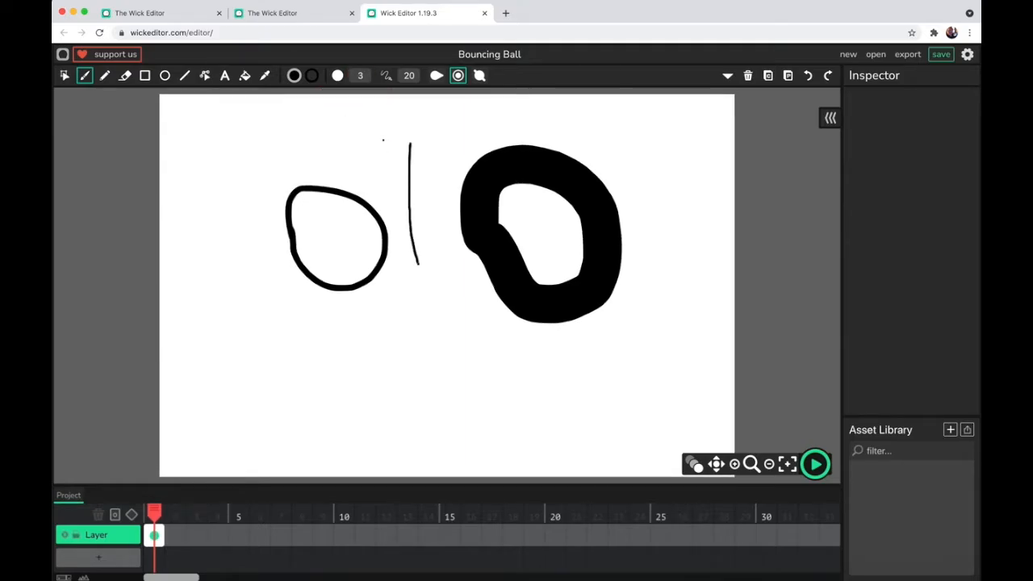
left_click(360, 76)
left_click_drag(326, 97, 329, 98)
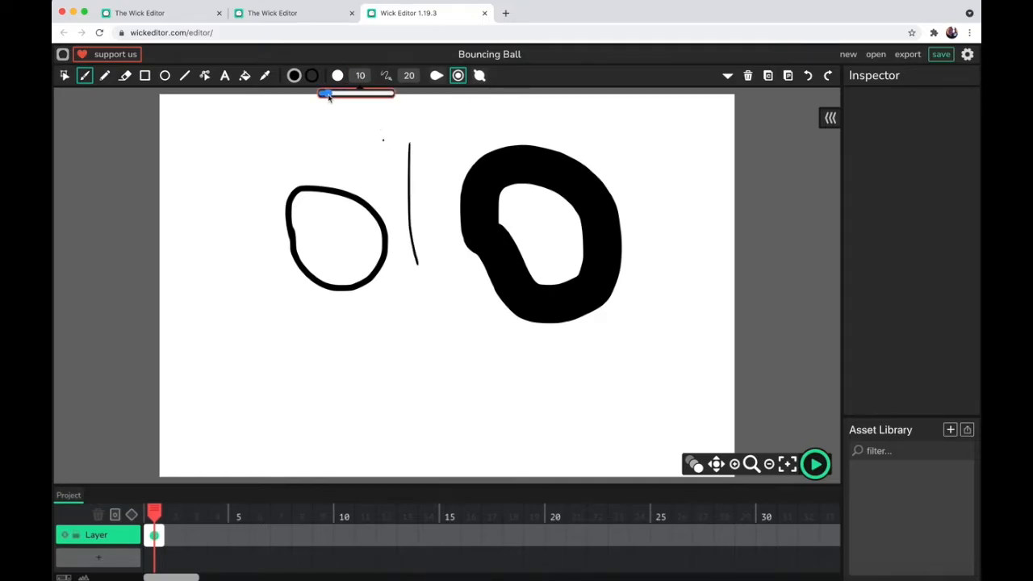
Sketch a thin curved outline with the Pencil near the left loop, then a short thick stroke above it with stroke width 31.
left_click(103, 81)
mouse_move(330, 144)
left_mouse_down()
mouse_move(361, 171)
mouse_move(259, 166)
mouse_move(241, 242)
mouse_move(330, 144)
left_mouse_up()
left_click(360, 75)
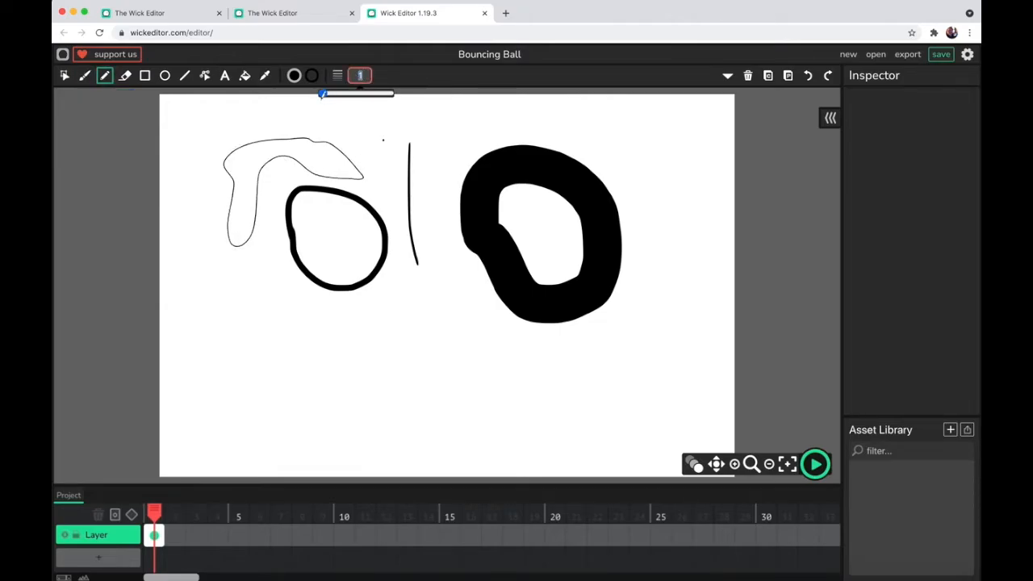
mouse_move(322, 96)
left_mouse_down()
mouse_move(345, 96)
mouse_move(338, 117)
mouse_move(415, 121)
left_mouse_up()
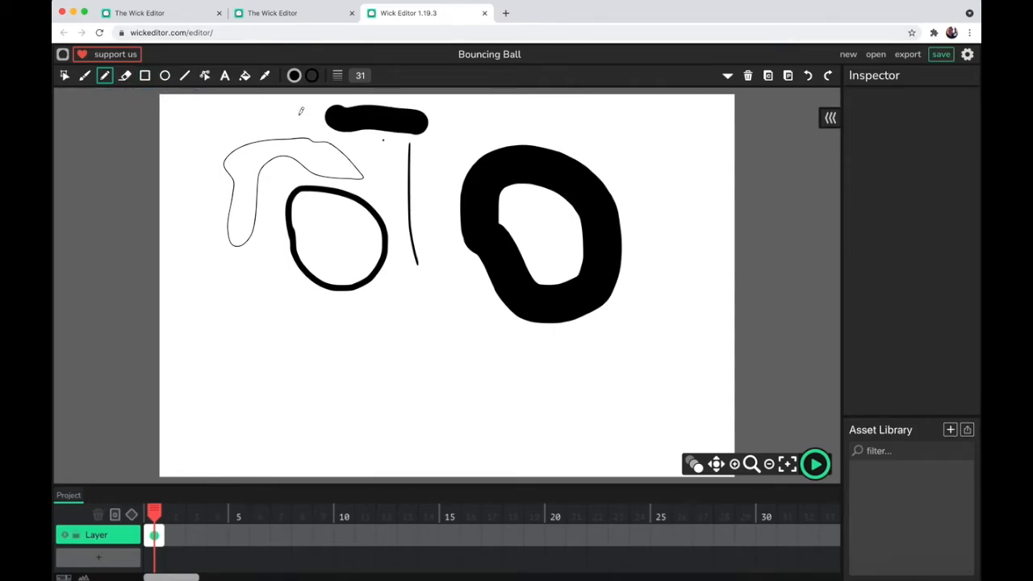
Set the eraser size to 40 and erase the short thick stroke near the top of the canvas.
left_click(125, 79)
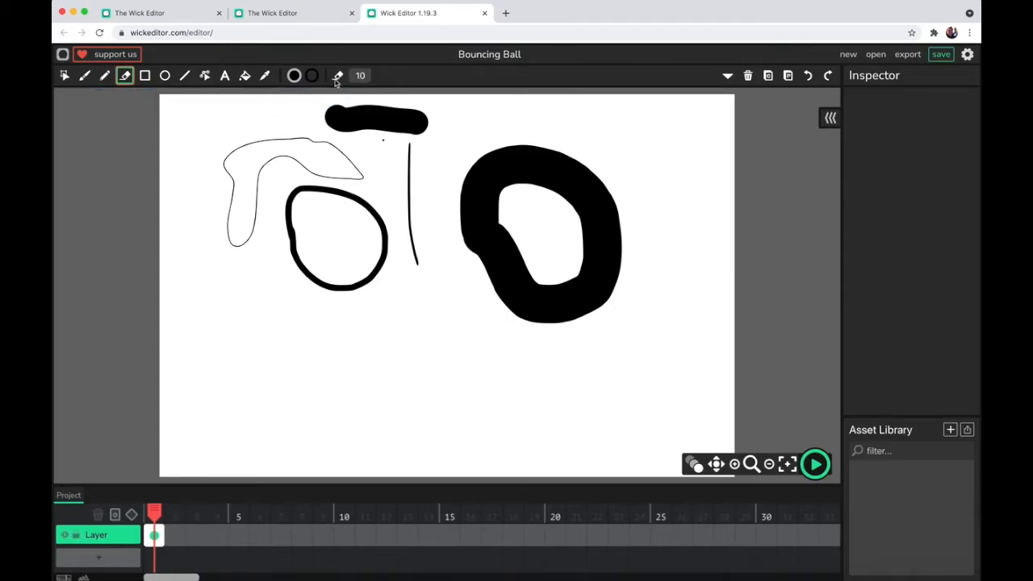
left_click(359, 75)
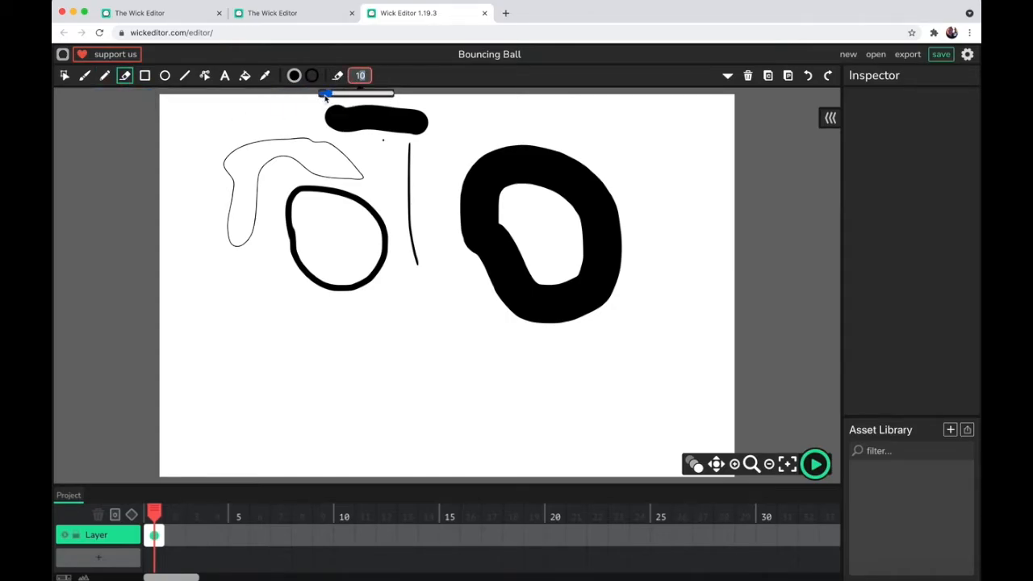
mouse_move(325, 97)
left_mouse_down()
mouse_move(445, 128)
mouse_move(325, 161)
mouse_move(369, 153)
left_mouse_up()
Enlarge the eraser to its maximum, erase all remaining drawings from the canvas, then set the eraser size to 46.
left_click(357, 75)
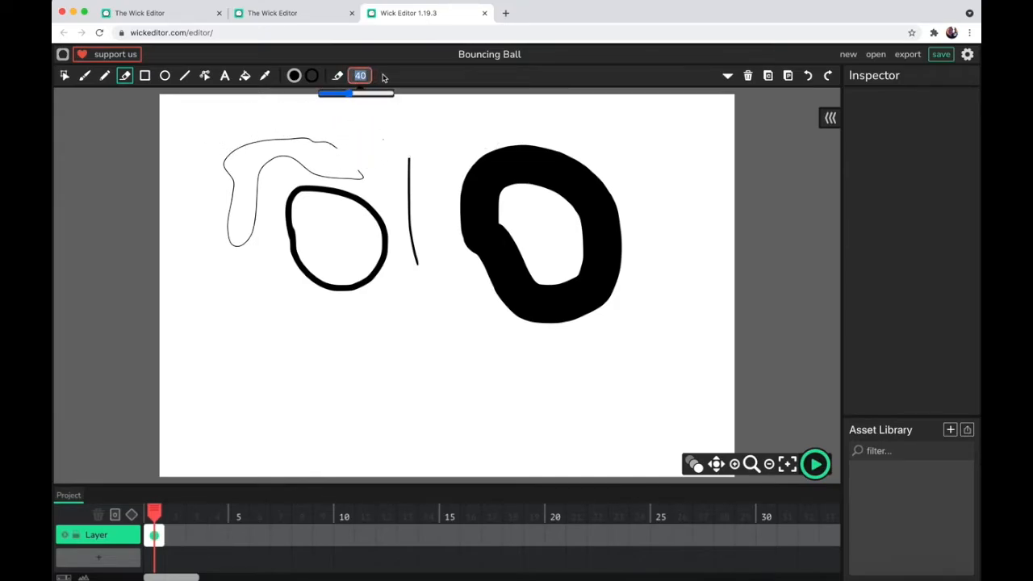
left_click_drag(348, 94, 459, 108)
mouse_move(222, 147)
left_mouse_down()
mouse_move(336, 148)
mouse_move(391, 198)
mouse_move(248, 193)
mouse_move(221, 255)
mouse_move(286, 232)
mouse_move(348, 145)
mouse_move(388, 125)
mouse_move(370, 299)
mouse_move(307, 358)
mouse_move(311, 315)
mouse_move(647, 142)
mouse_move(529, 217)
mouse_move(613, 217)
mouse_move(486, 341)
mouse_move(553, 339)
left_mouse_up()
left_click(360, 75)
left_click_drag(393, 93, 356, 93)
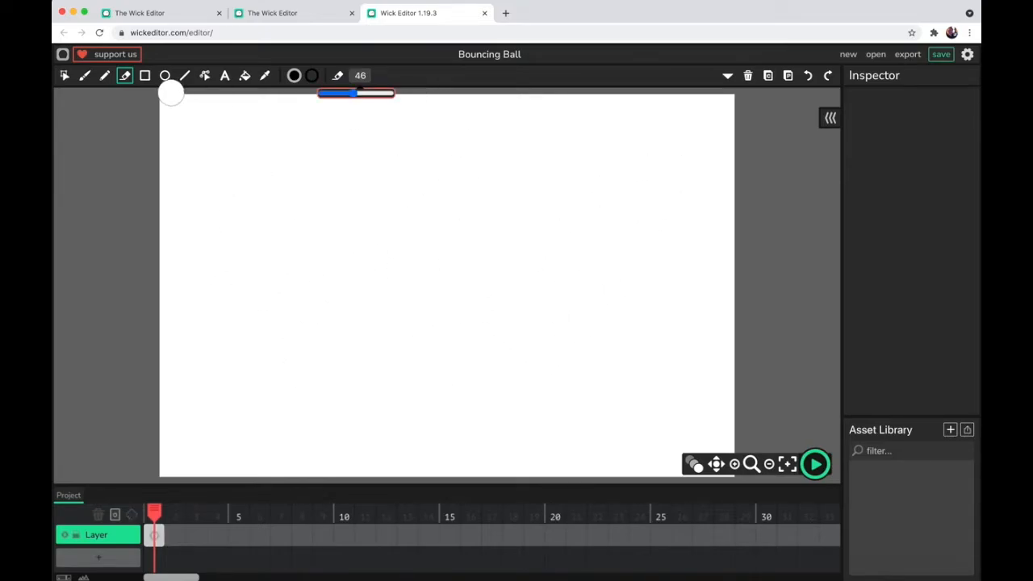
Draw a filled black rectangle in the canvas's upper-left area and a filled black ellipse to its right.
left_click(145, 80)
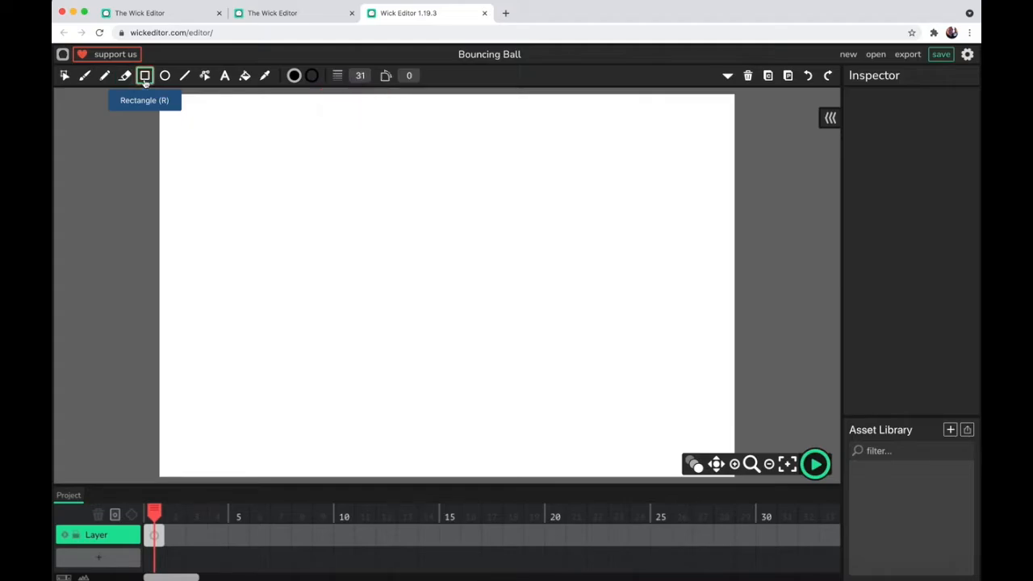
mouse_move(229, 149)
left_mouse_down()
mouse_move(282, 194)
mouse_move(330, 214)
mouse_move(323, 245)
mouse_move(438, 202)
mouse_move(438, 258)
mouse_move(390, 243)
left_mouse_up()
left_click(165, 76)
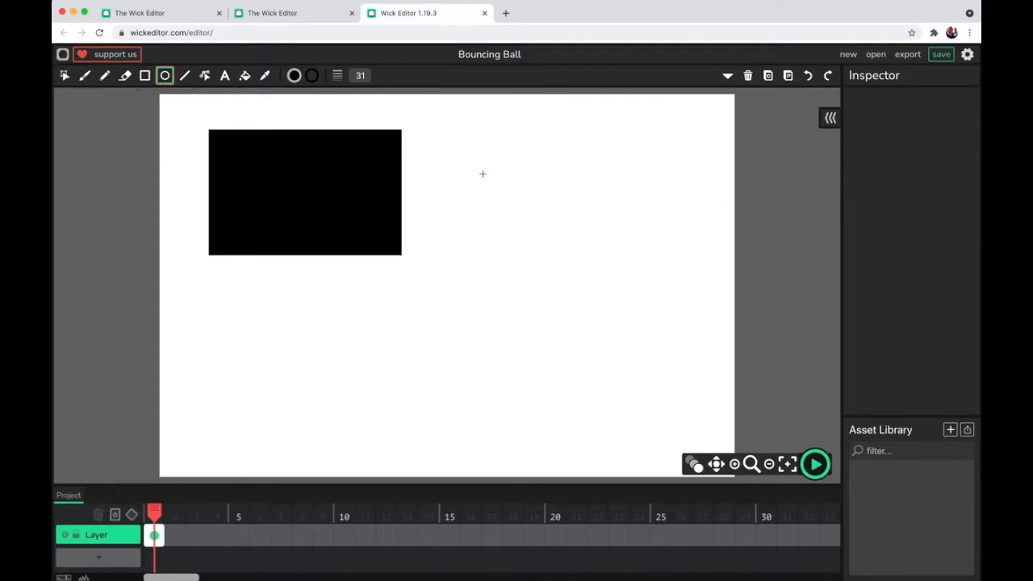
left_click_drag(445, 143, 575, 268)
Draw a thick vertical line right of the ellipse at stroke width 31, and a thinner one between them at width 10.
key("l")
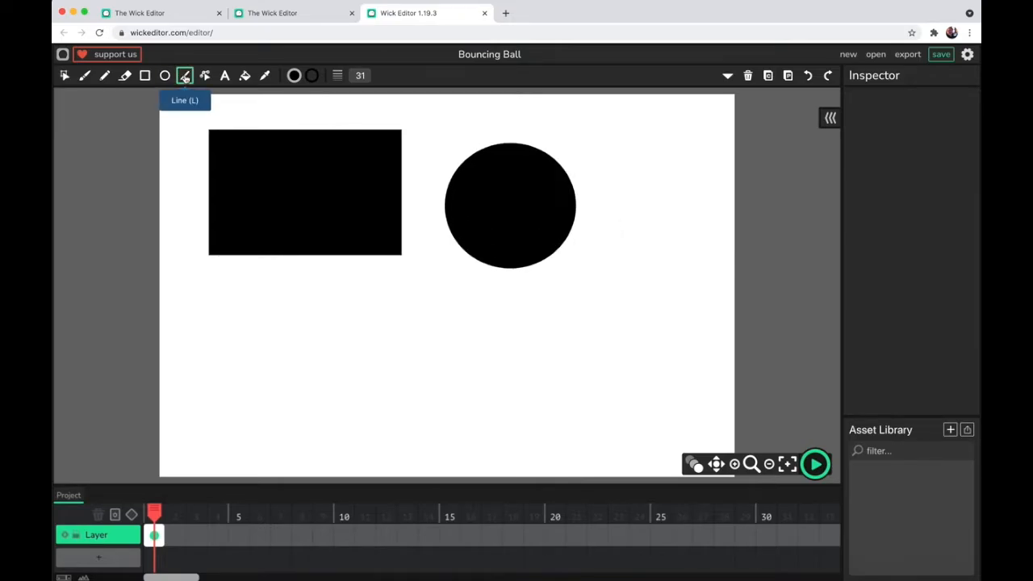
left_click_drag(655, 134, 655, 288)
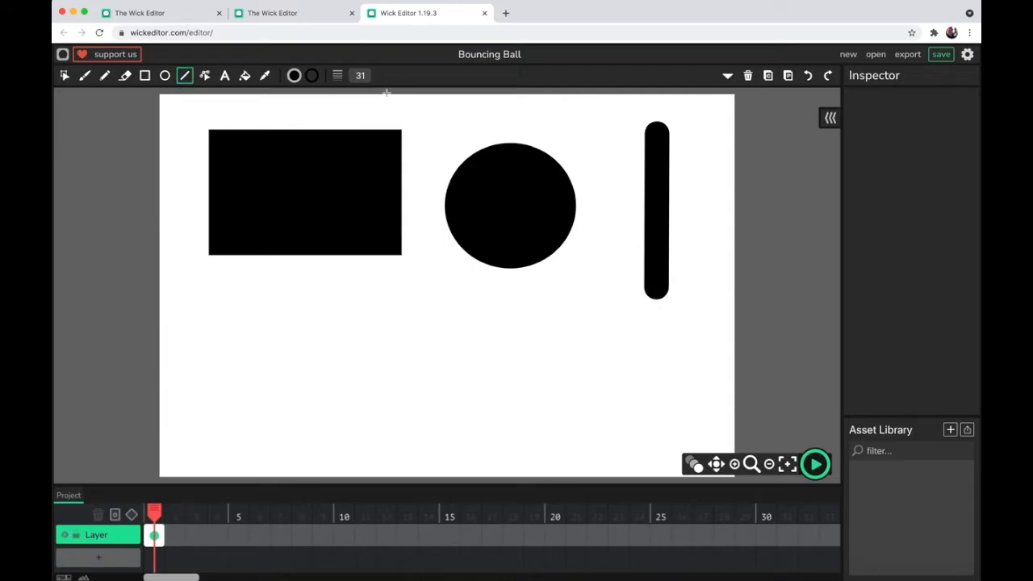
left_click(360, 75)
left_click_drag(349, 95, 325, 96)
mouse_move(598, 132)
left_mouse_down()
mouse_move(604, 301)
mouse_move(598, 289)
left_mouse_up()
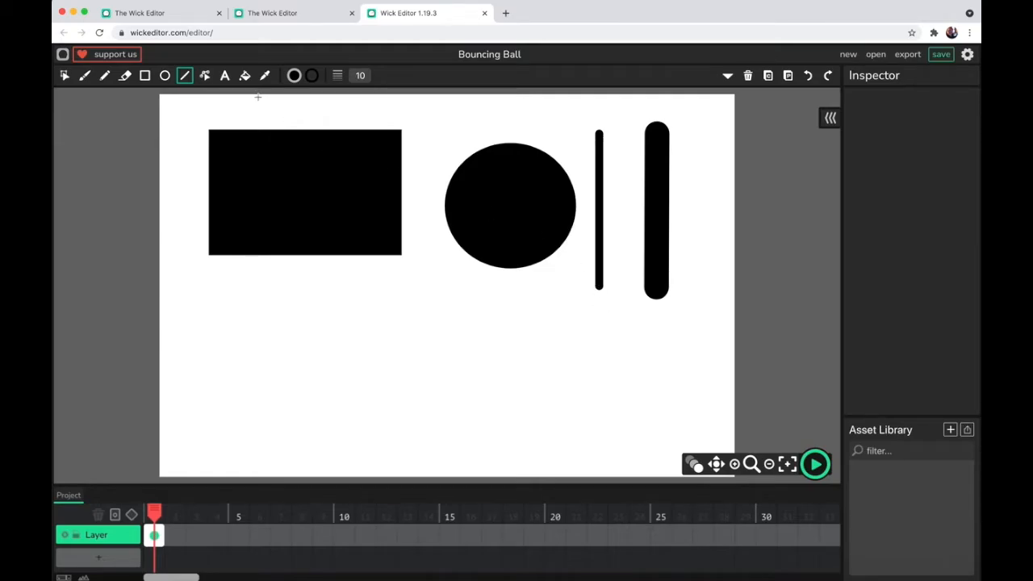
left_click(205, 78)
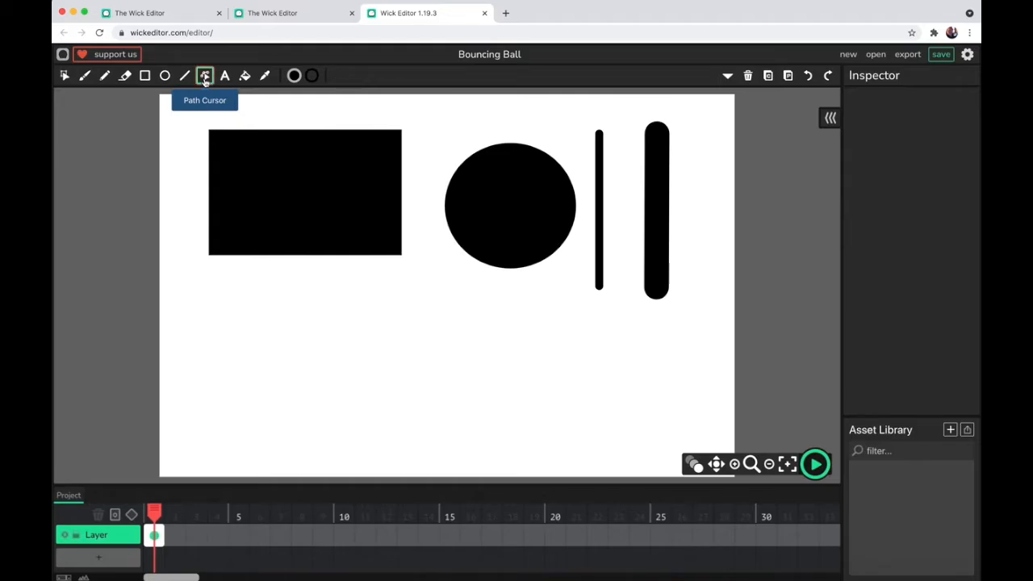
left_click(224, 76)
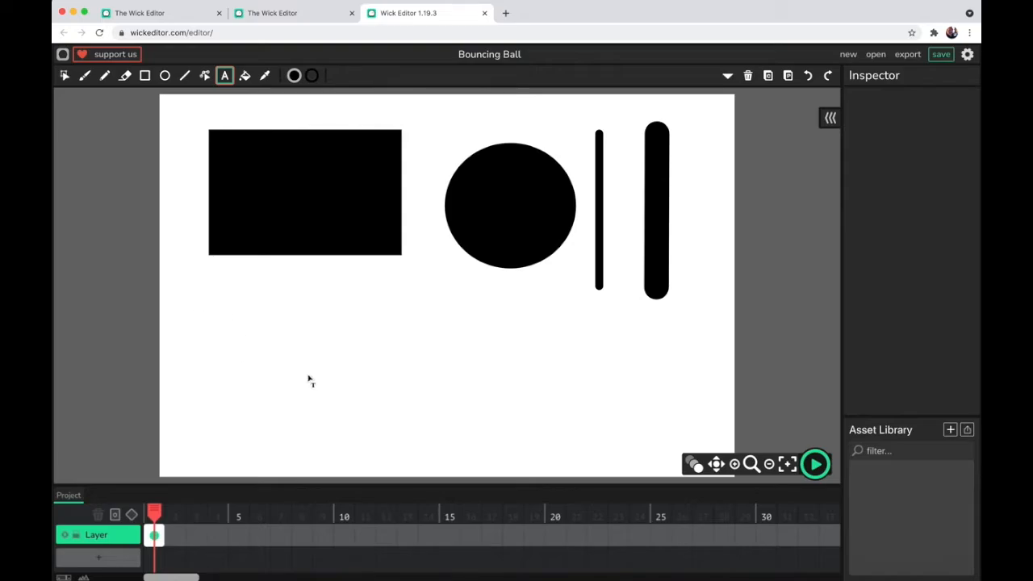
Fill the rectangle with pure blue using the Fill Bucket, and try filling the empty canvas area below the shapes.
left_click(244, 76)
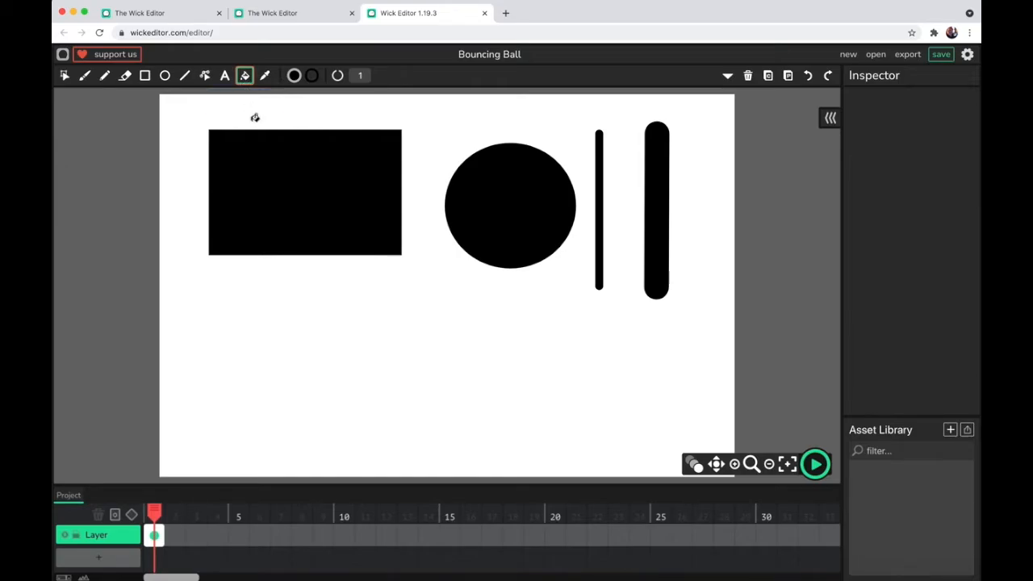
left_click(295, 76)
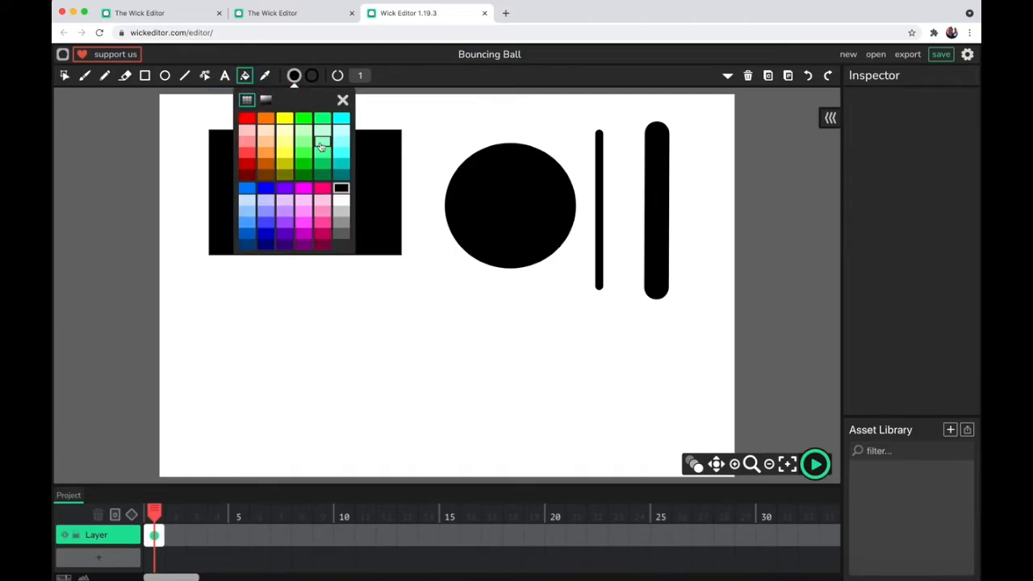
left_click(265, 188)
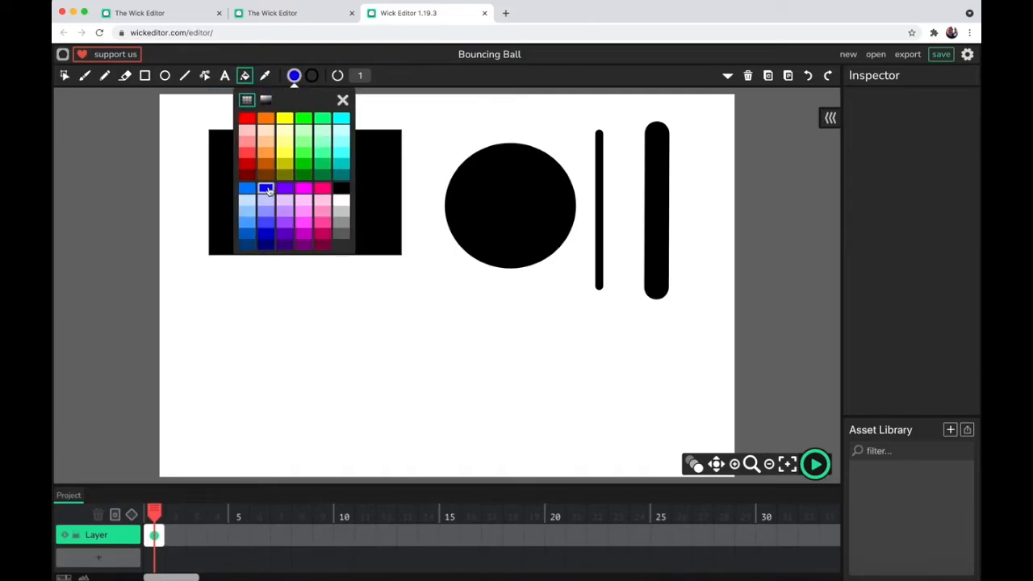
left_click(384, 177)
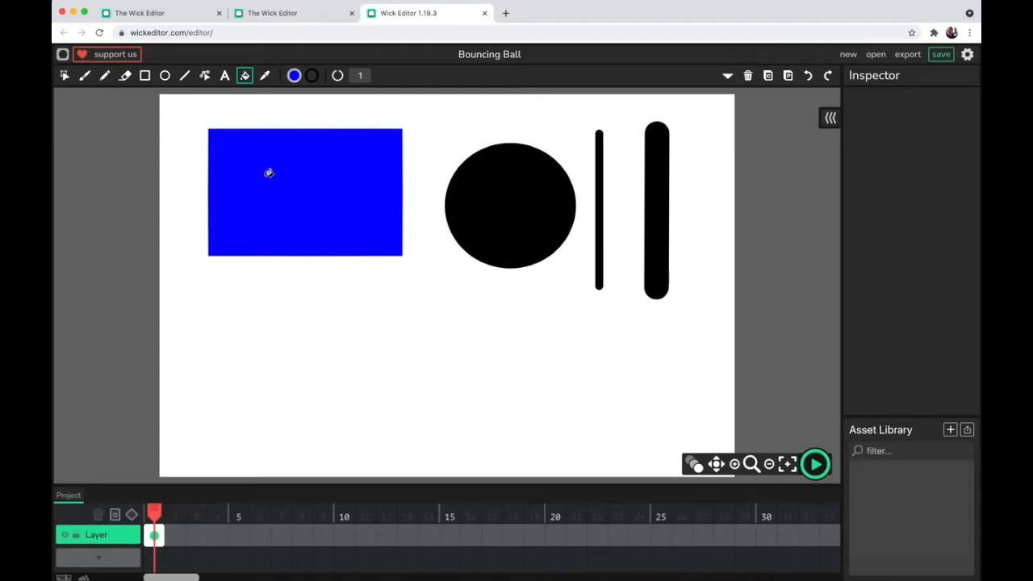
left_click(423, 336)
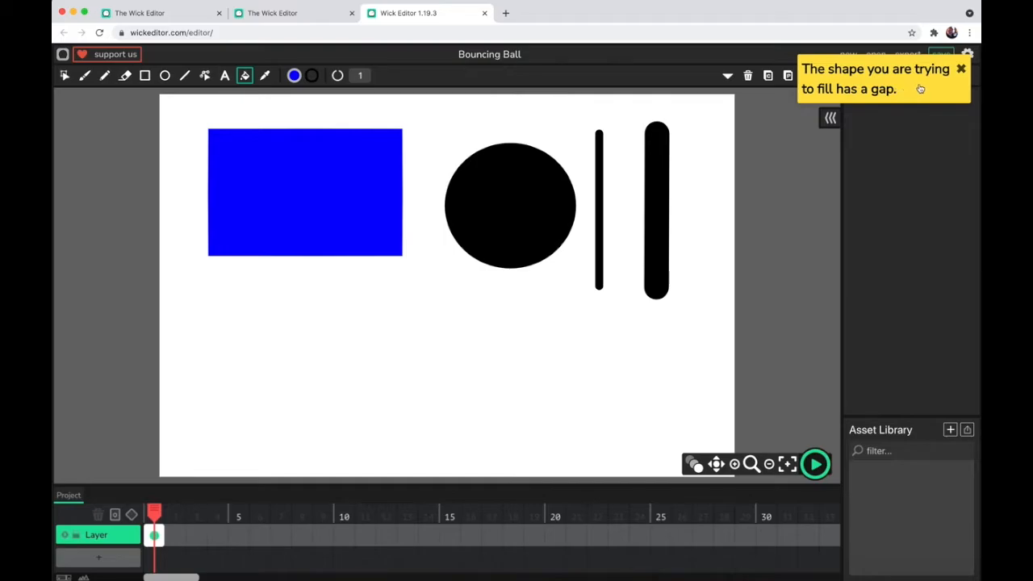
left_click(961, 69)
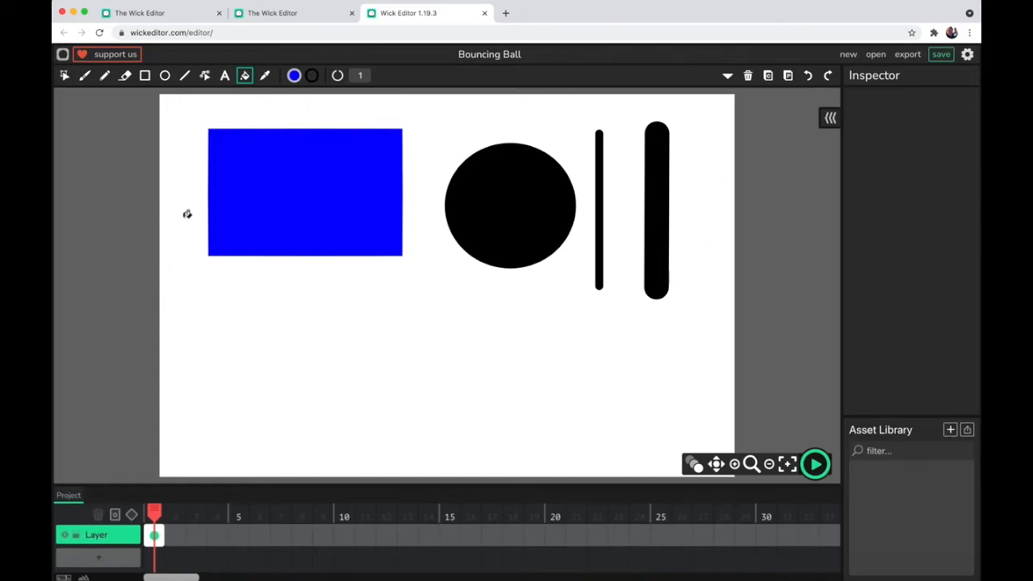
Sample the rectangle's blue with the Eyedropper and fill the black ellipse with it.
left_click(265, 76)
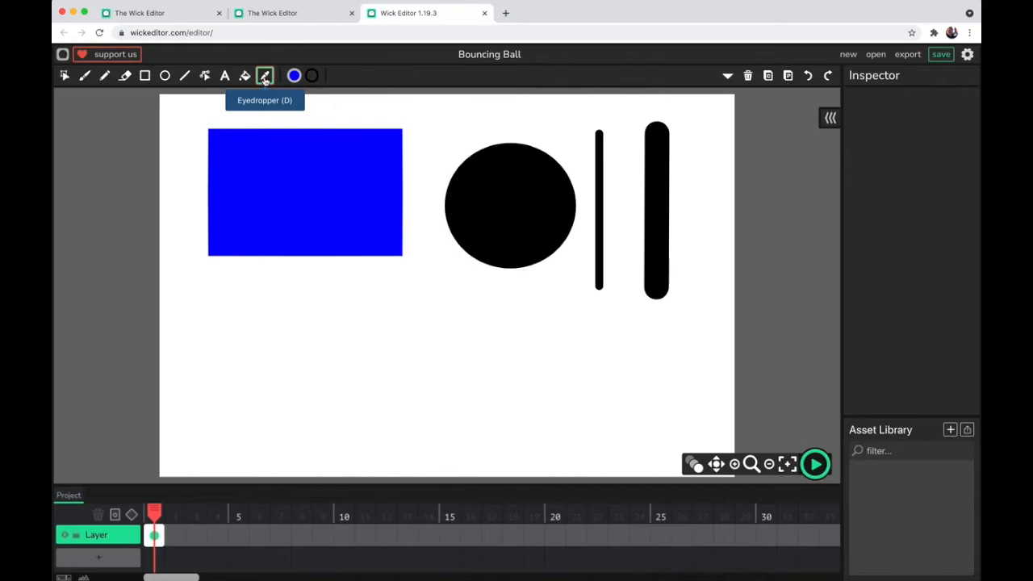
left_click(327, 150)
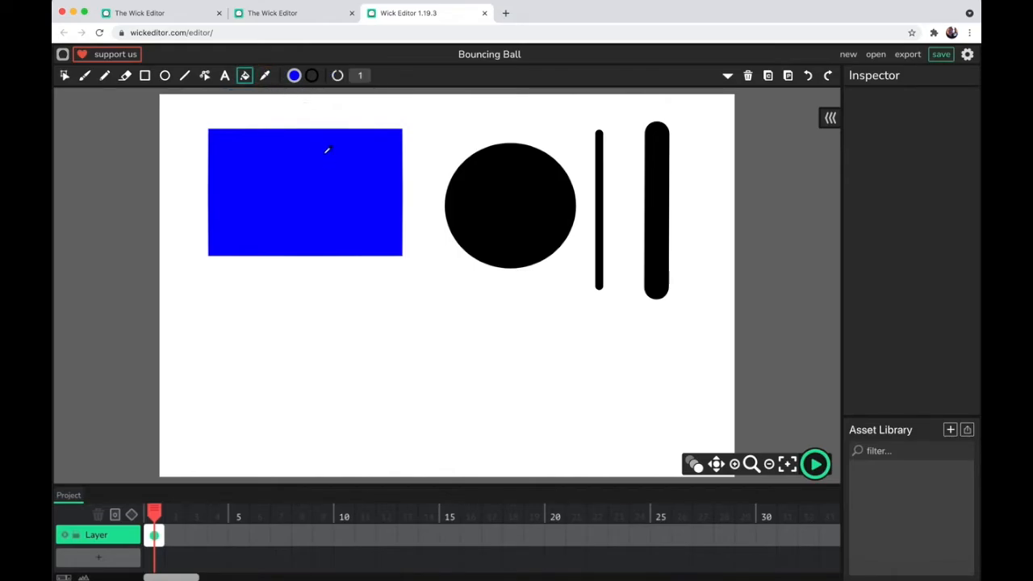
left_click(517, 195)
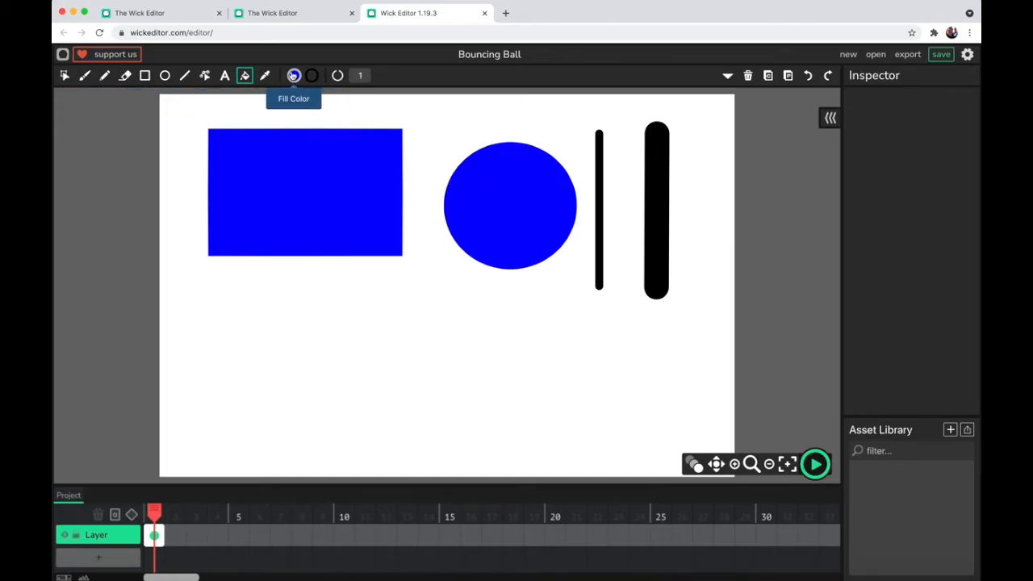
left_click(727, 76)
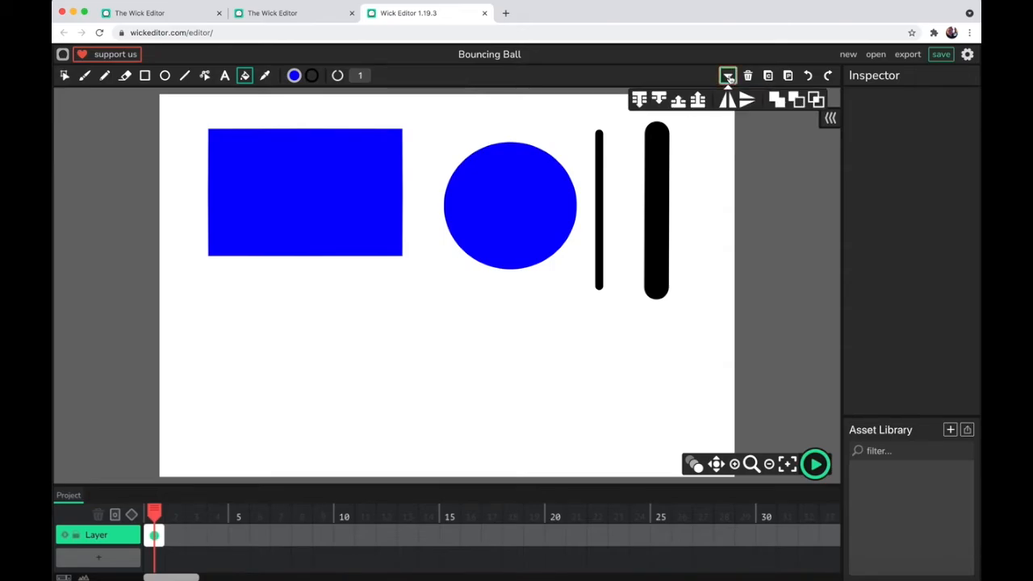
left_click(728, 77)
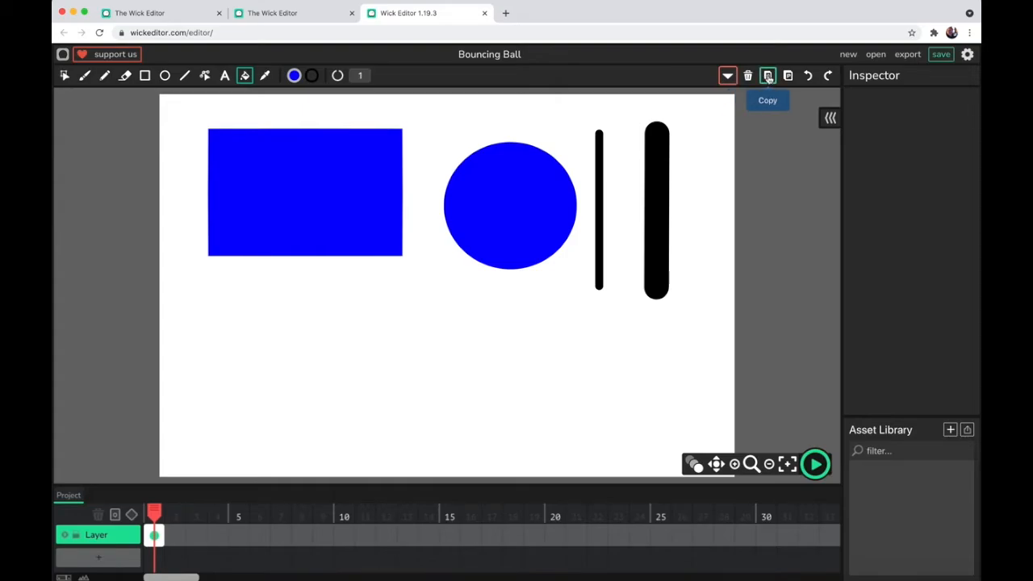
Copy and paste the blue ellipse, and move the copy below the rectangle.
left_click(64, 76)
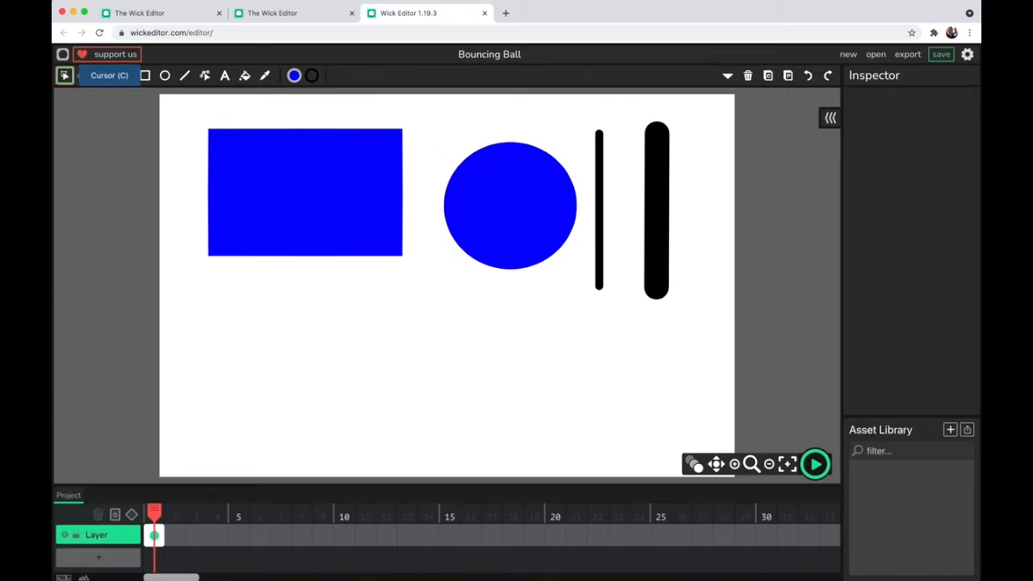
left_click(501, 213)
left_click(768, 78)
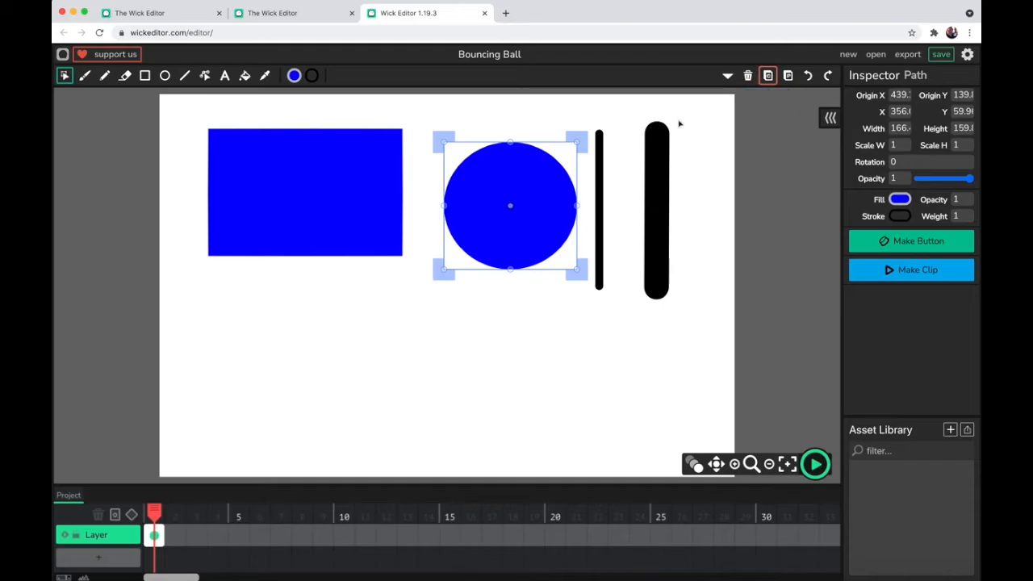
left_click(787, 75)
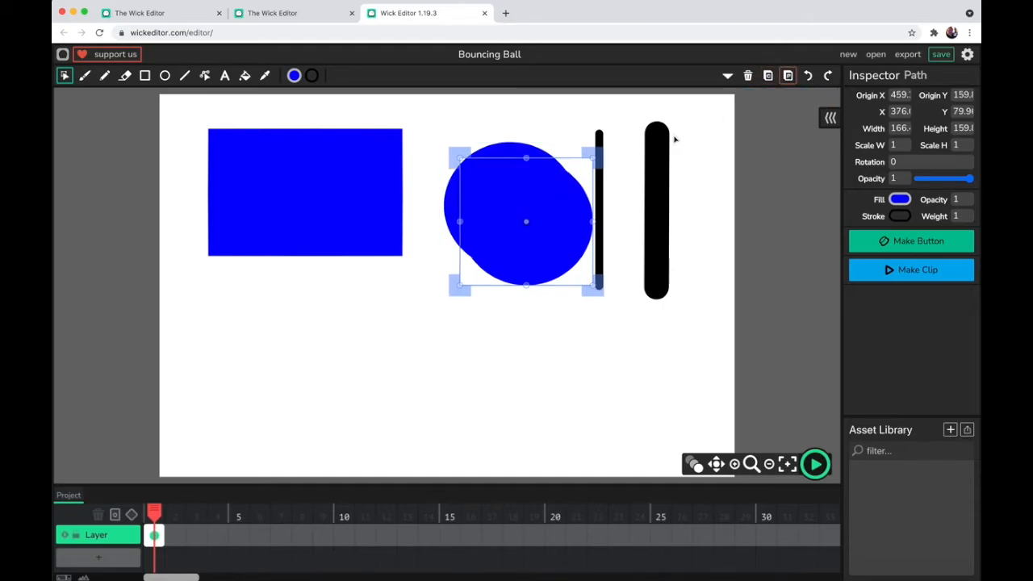
left_click_drag(513, 198, 305, 331)
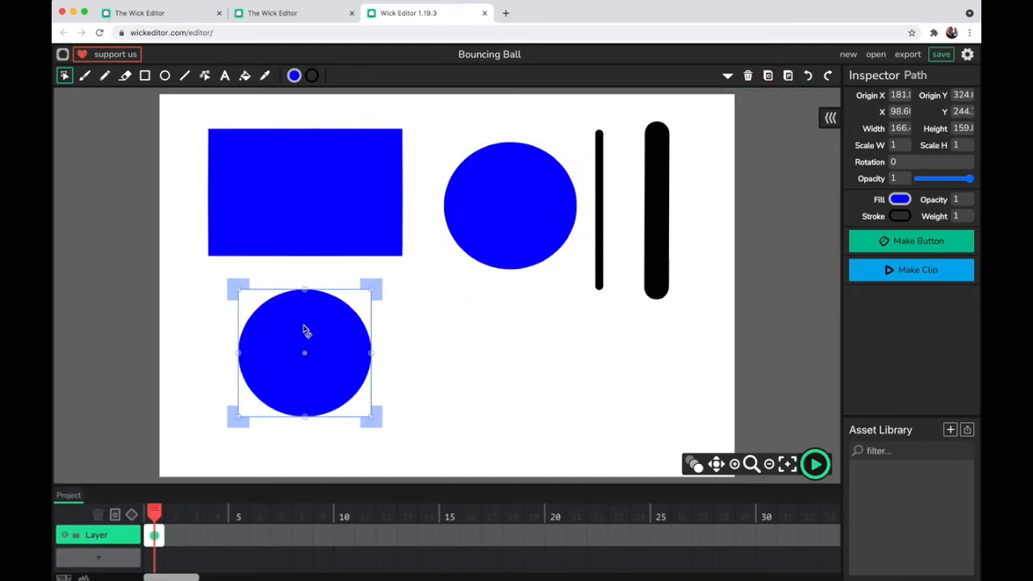
Undo the move and paste of the ellipse copy, redo both, and undo them again.
left_click(808, 75)
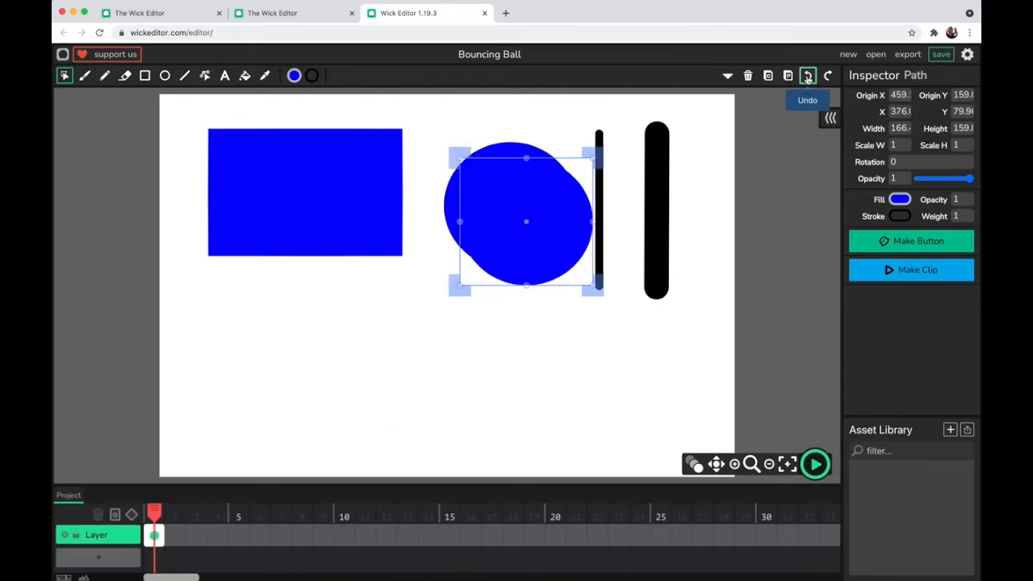
left_click(807, 75)
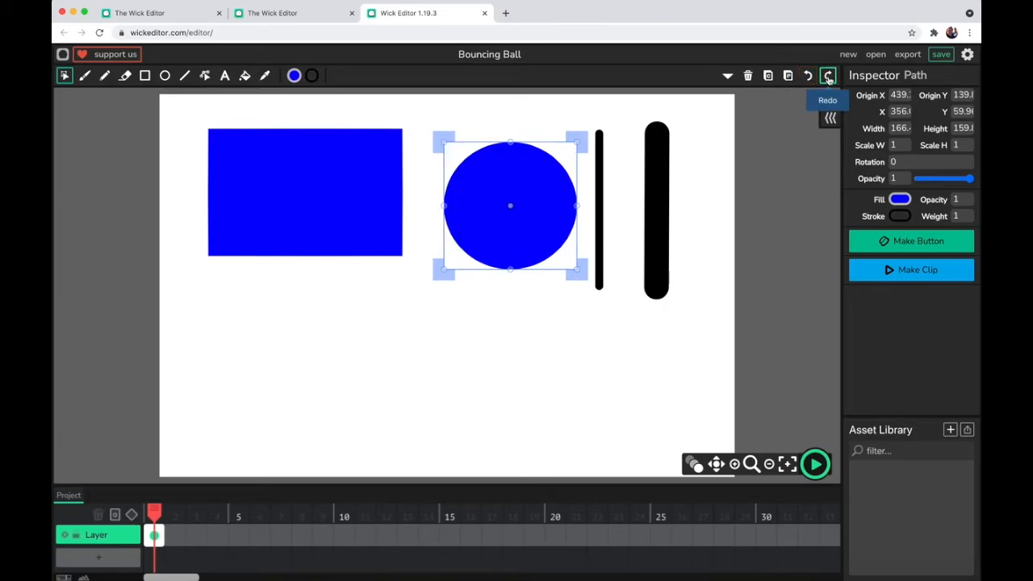
left_click(827, 76)
left_click(827, 76)
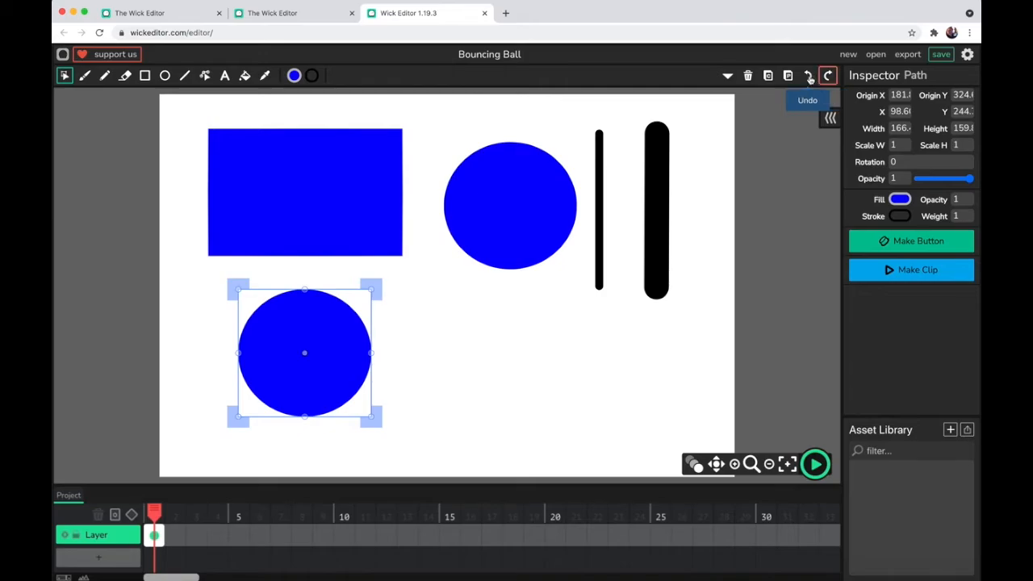
left_click(808, 76)
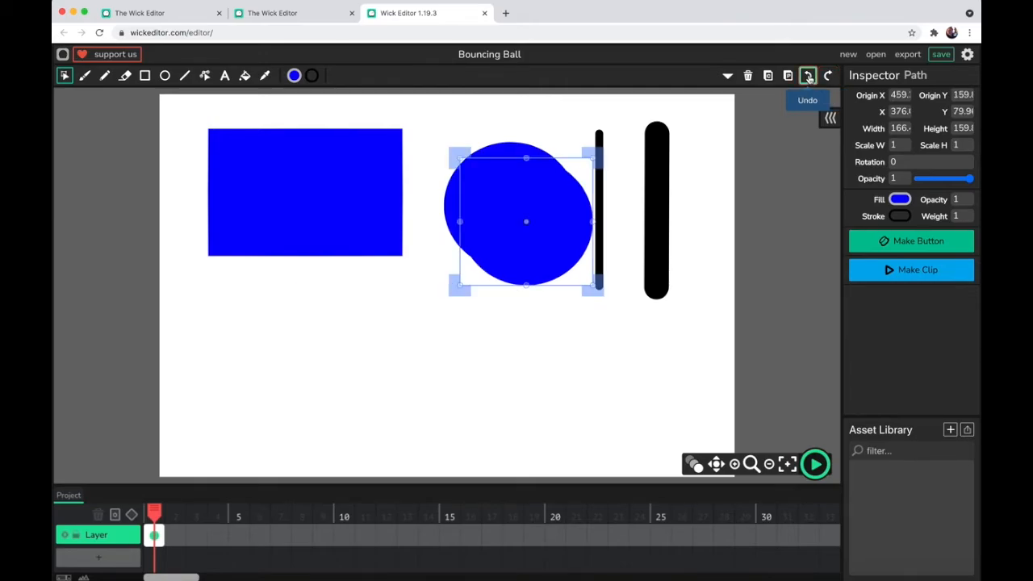
left_click(807, 76)
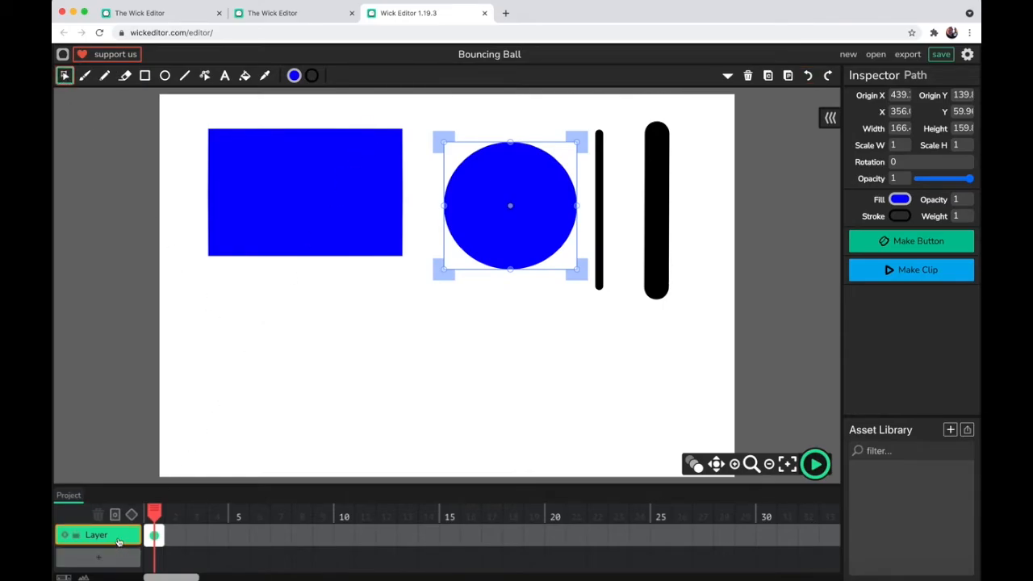
Add a blank frame 2 directly after frame 1 on the layer.
left_click(118, 541)
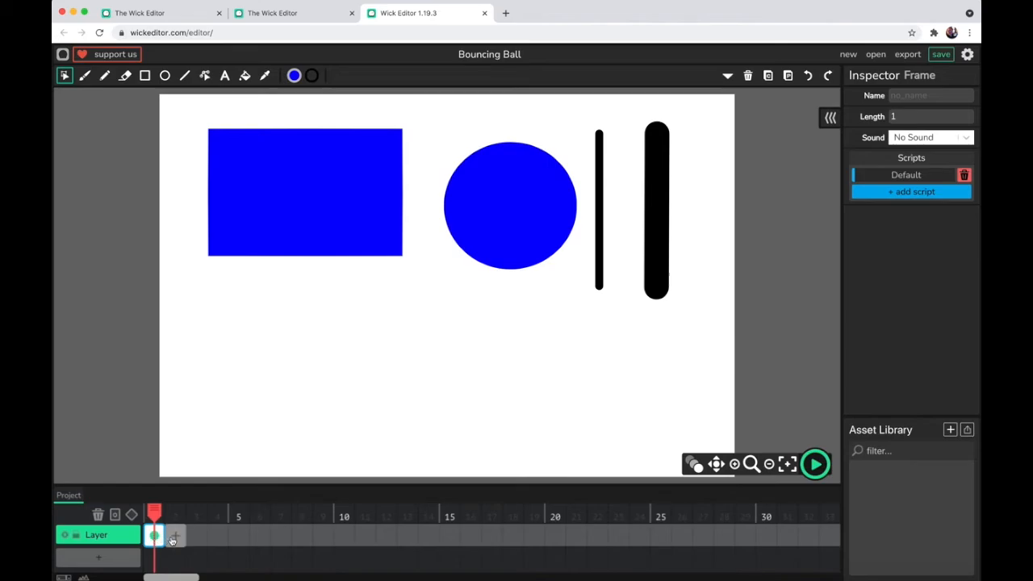
scroll(172, 536, "right", 1)
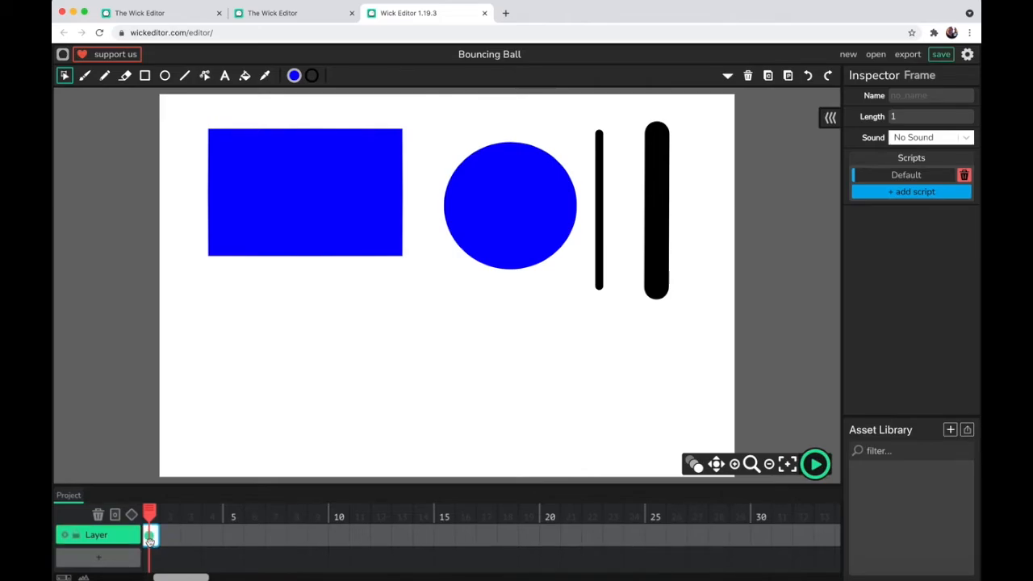
scroll(154, 535, "left", 1)
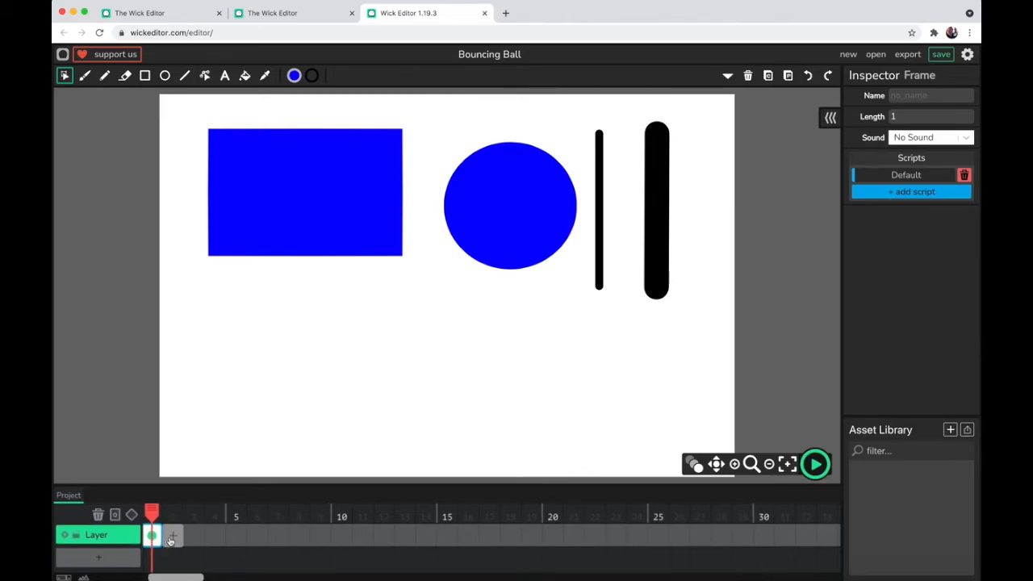
left_click(171, 538)
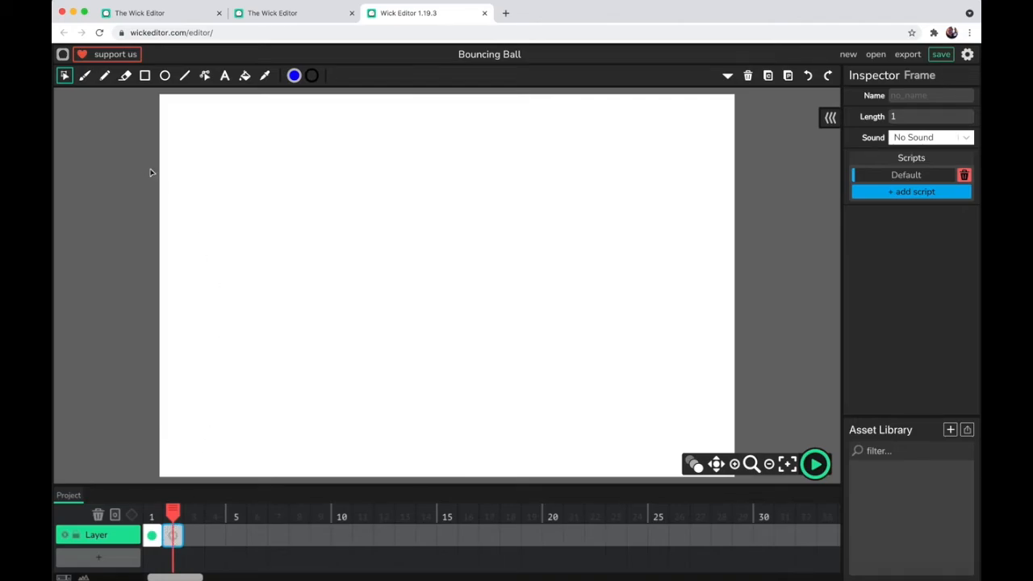
Brush a blue oval outline with a short slanted line beneath it on frame 2.
left_click(85, 75)
mouse_move(296, 204)
left_mouse_down()
mouse_move(421, 234)
mouse_move(315, 251)
mouse_move(296, 204)
left_mouse_up()
left_click_drag(351, 263, 326, 337)
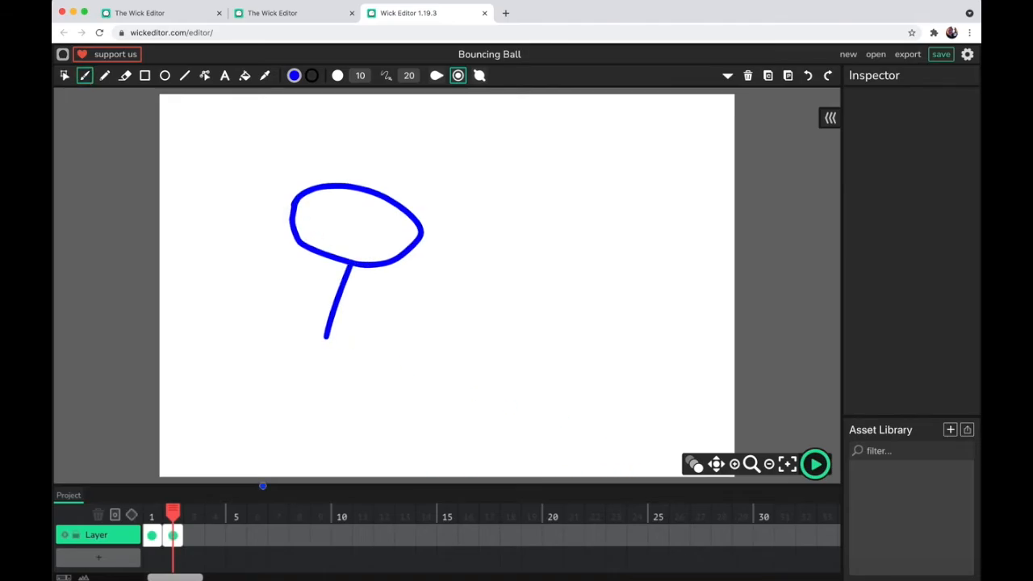
Switch between frames 1 and 2 to compare their drawings, and turn on onion skinning at frame 2.
left_click(153, 515)
left_click(172, 515)
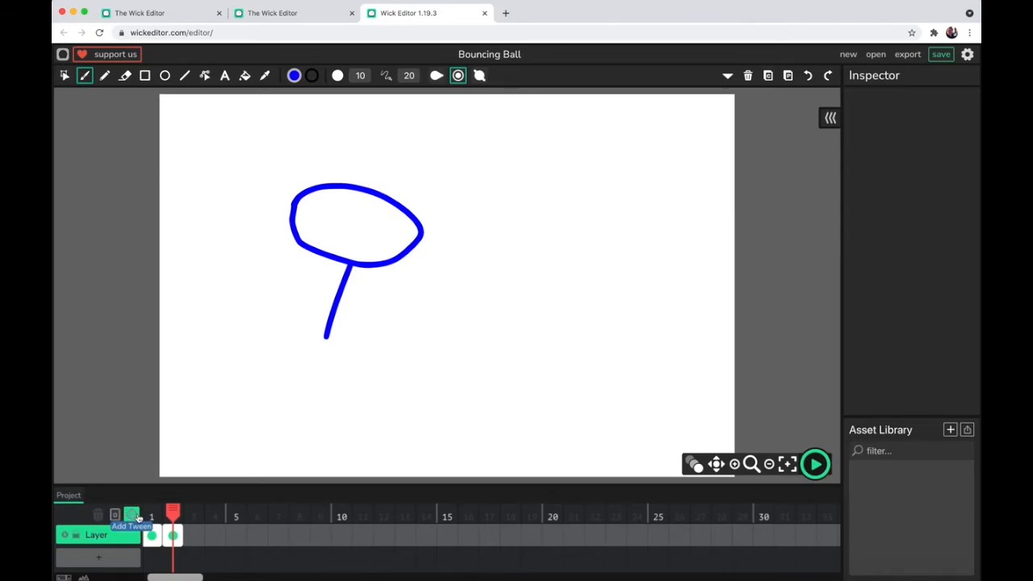
left_click(694, 464)
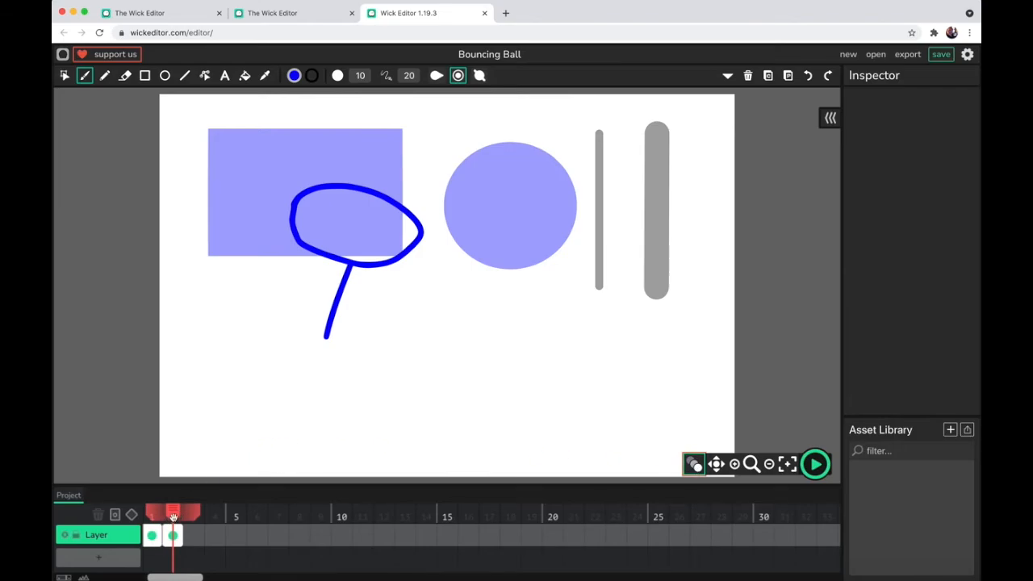
Add frames 3 and 4, and brush a blue stick figure with head, body, legs and lowered arms on frame 3.
left_click(193, 537)
mouse_move(381, 258)
left_mouse_down()
mouse_move(376, 331)
mouse_move(345, 379)
left_mouse_up()
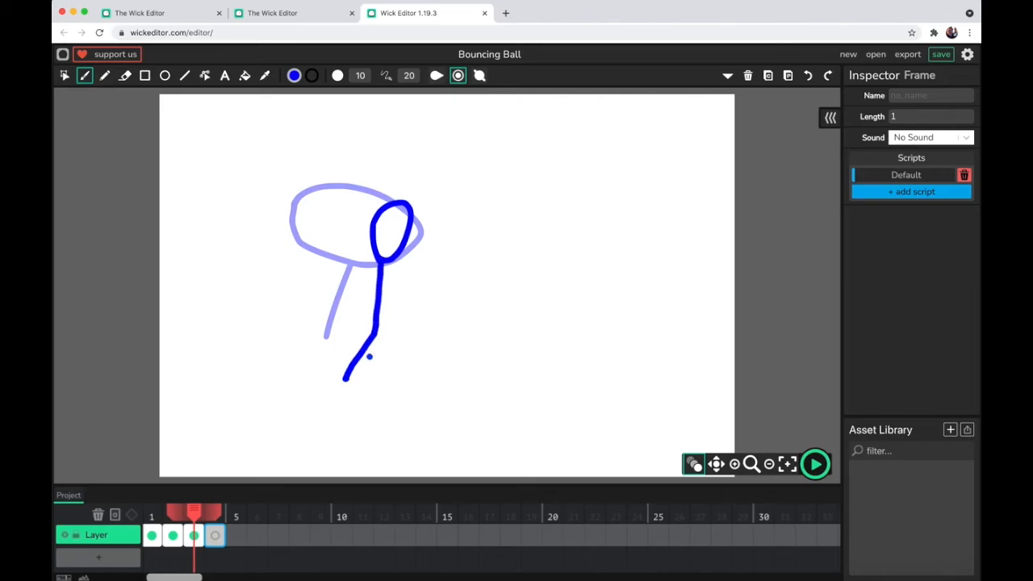
left_click_drag(376, 331, 401, 376)
left_click_drag(377, 285, 335, 309)
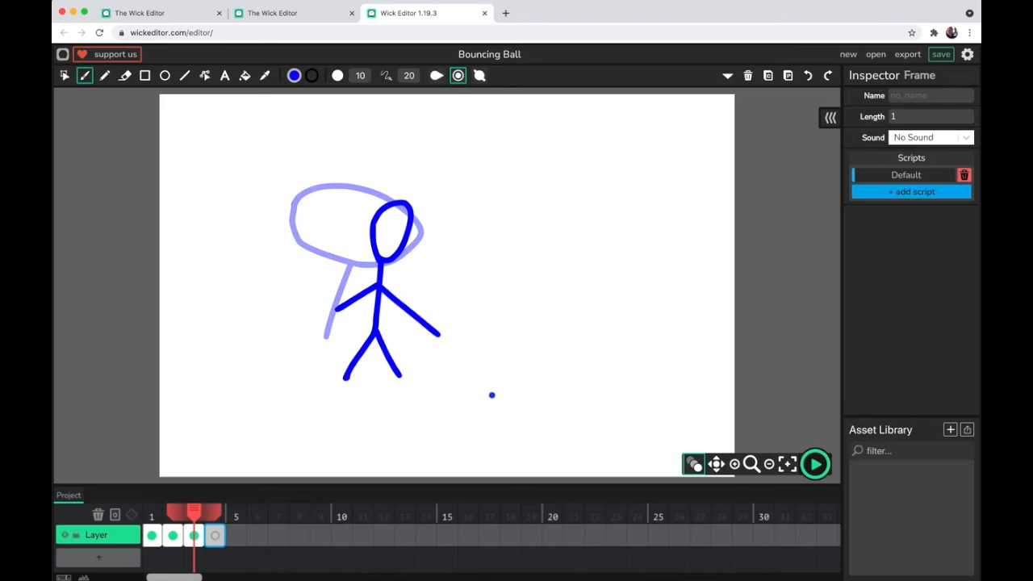
Turn off onion skinning, move the playhead to blank frame 4, and turn onion skinning on again.
left_click(693, 464)
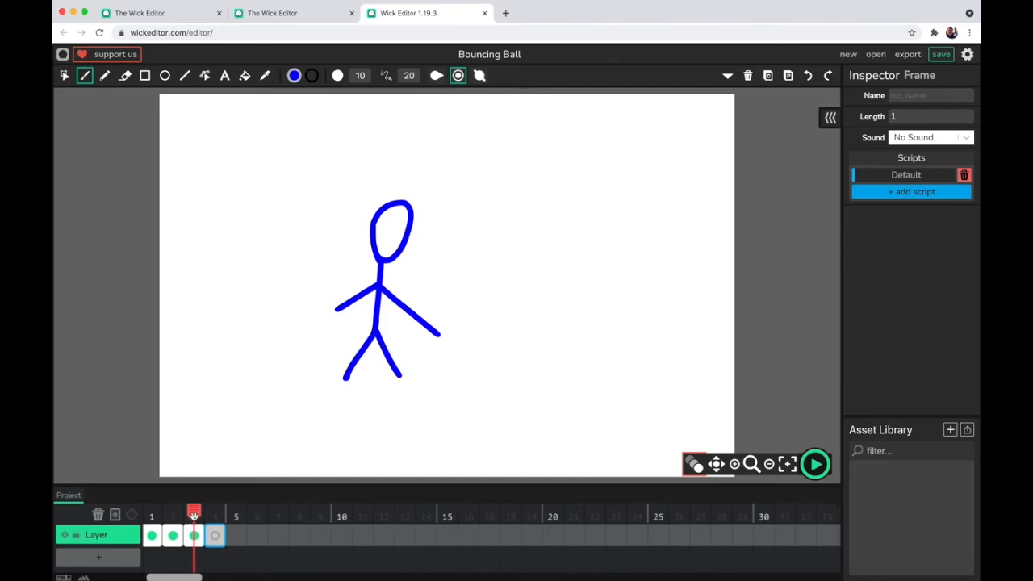
left_click_drag(194, 515, 208, 515)
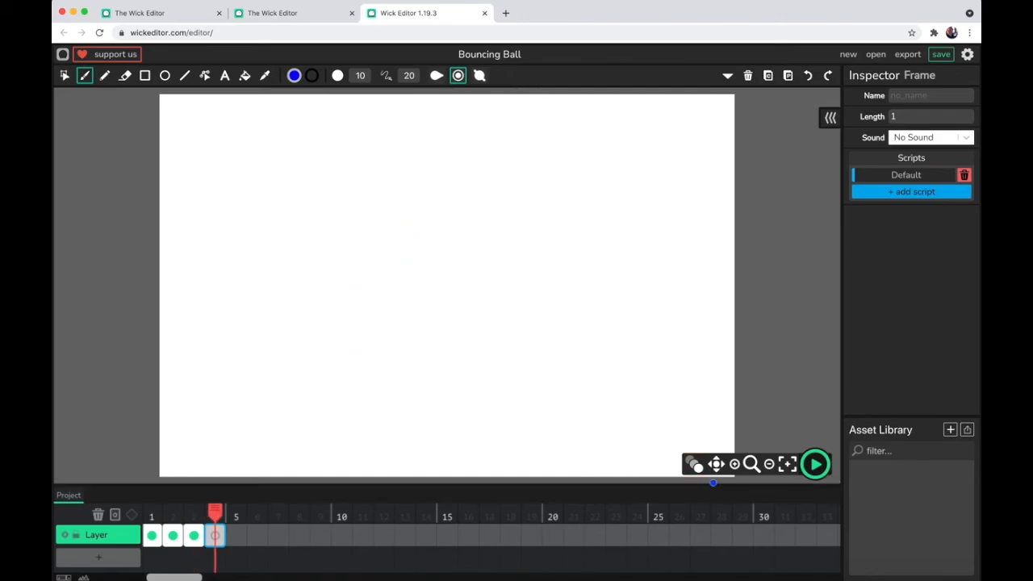
left_click(695, 465)
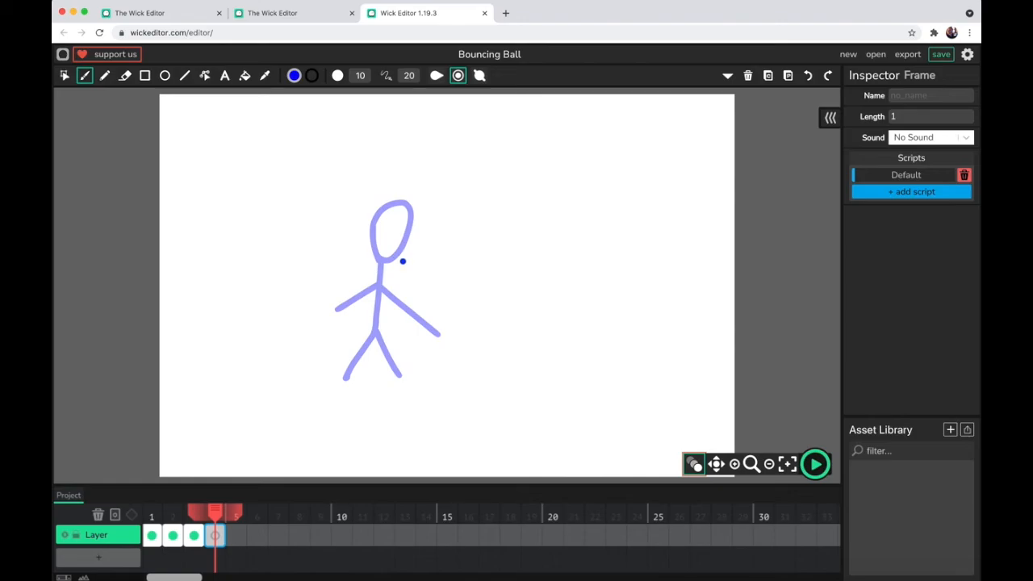
Brush a blue stick figure with raised arms on frame 4, slightly right of the ghosted one, and switch to the Pan tool.
mouse_move(403, 260)
left_mouse_down()
mouse_move(386, 224)
mouse_move(403, 210)
mouse_move(415, 223)
mouse_move(395, 264)
mouse_move(390, 337)
mouse_move(362, 392)
left_mouse_up()
left_click_drag(390, 337, 419, 393)
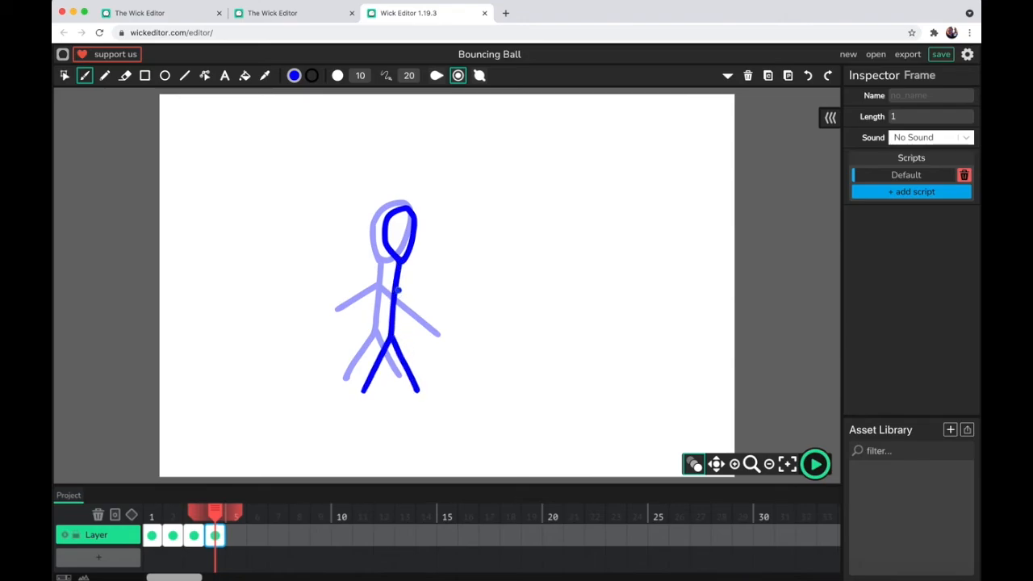
left_click_drag(397, 291, 447, 277)
left_click_drag(389, 292, 353, 267)
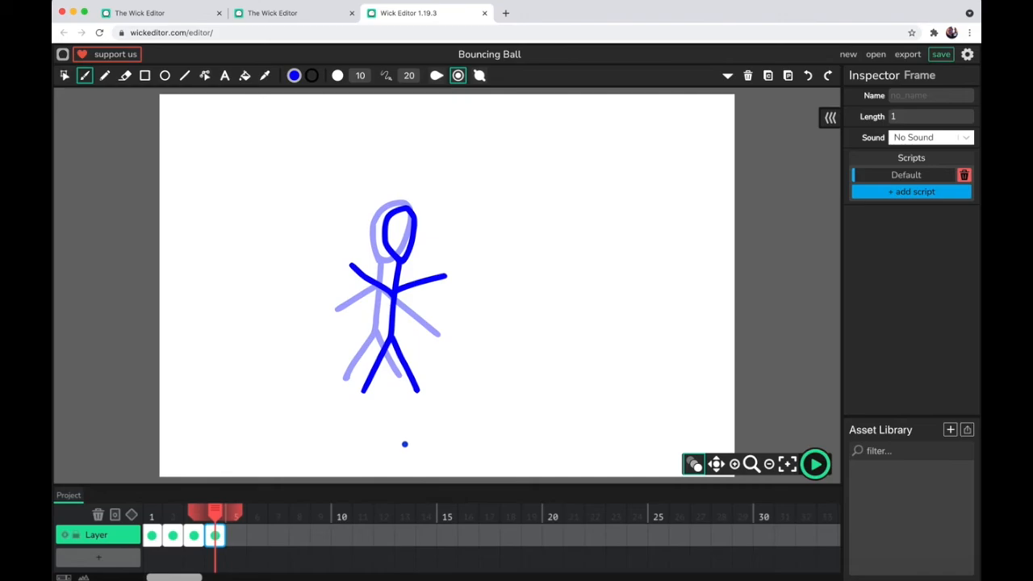
left_click(715, 464)
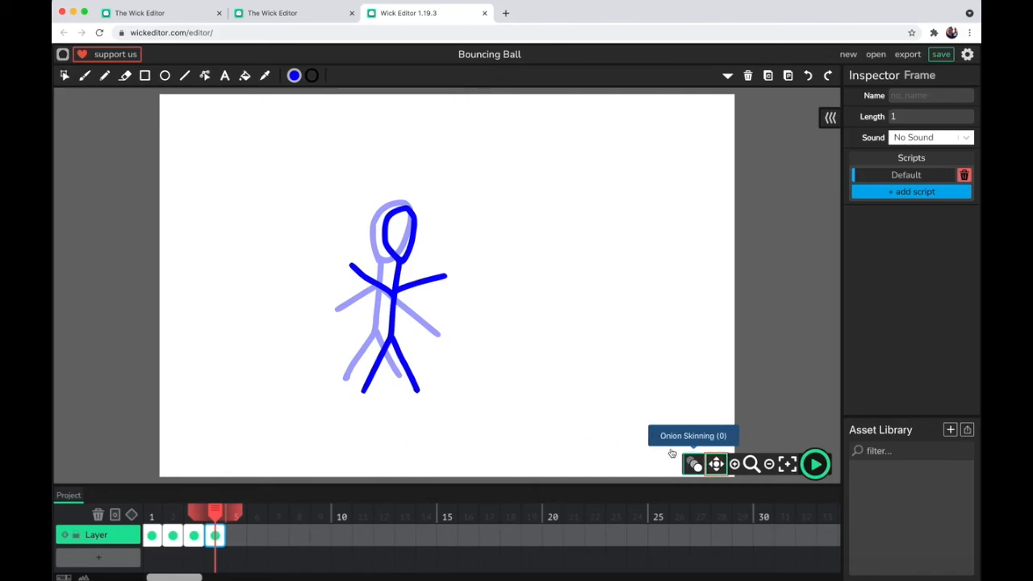
Pan the canvas around with the stick figures on frame 4 and bring it back near the middle.
mouse_move(335, 177)
left_mouse_down()
mouse_move(525, 182)
mouse_move(299, 150)
mouse_move(329, 205)
mouse_move(344, 168)
mouse_move(321, 171)
left_mouse_up()
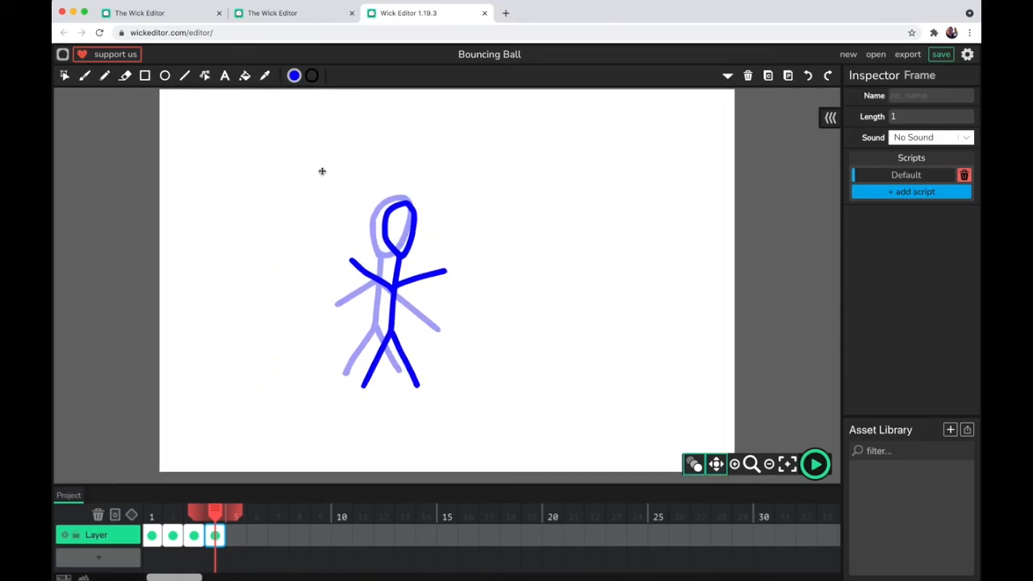
left_click_drag(523, 237, 725, 235)
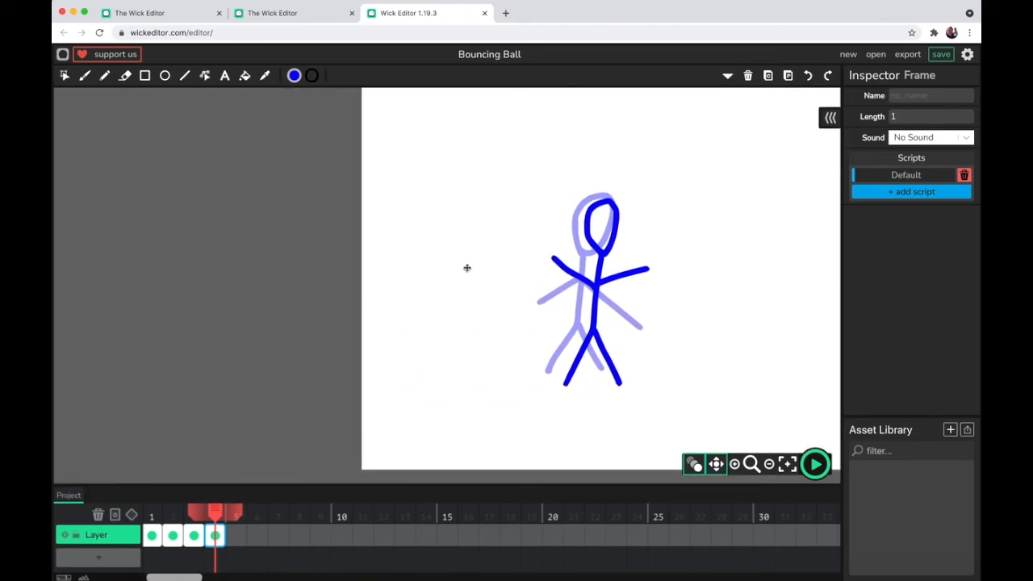
left_click_drag(533, 228, 346, 232)
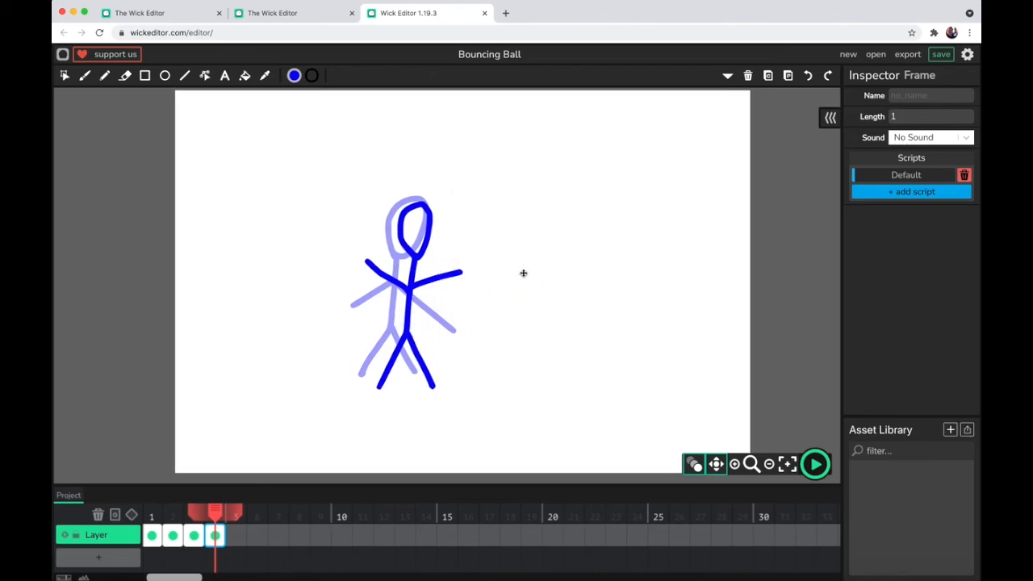
Zoom in three times on the frame 4 stick figures, zoom back out three times, and recenter the canvas.
left_click(734, 466)
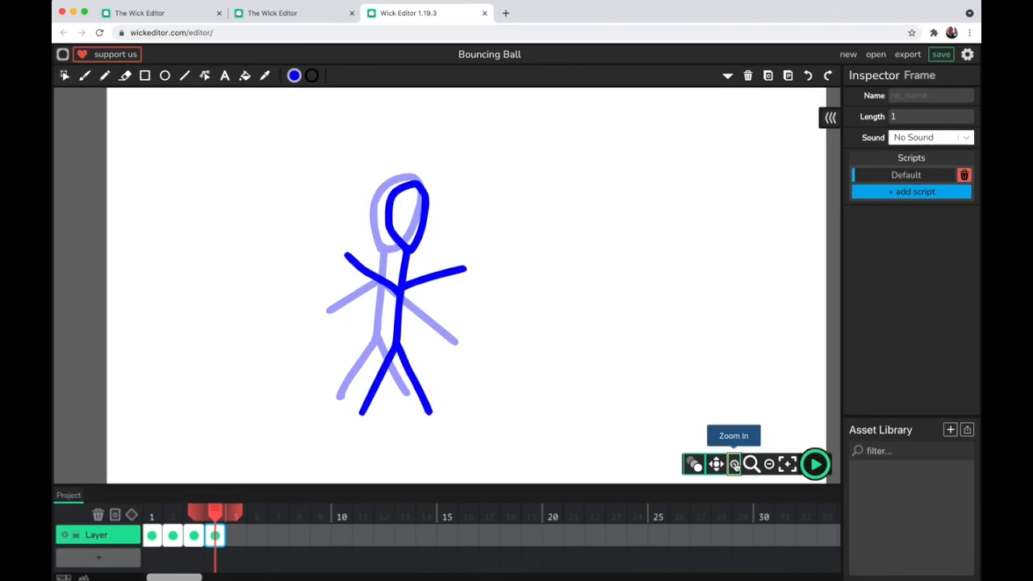
left_click(734, 466)
left_click(734, 465)
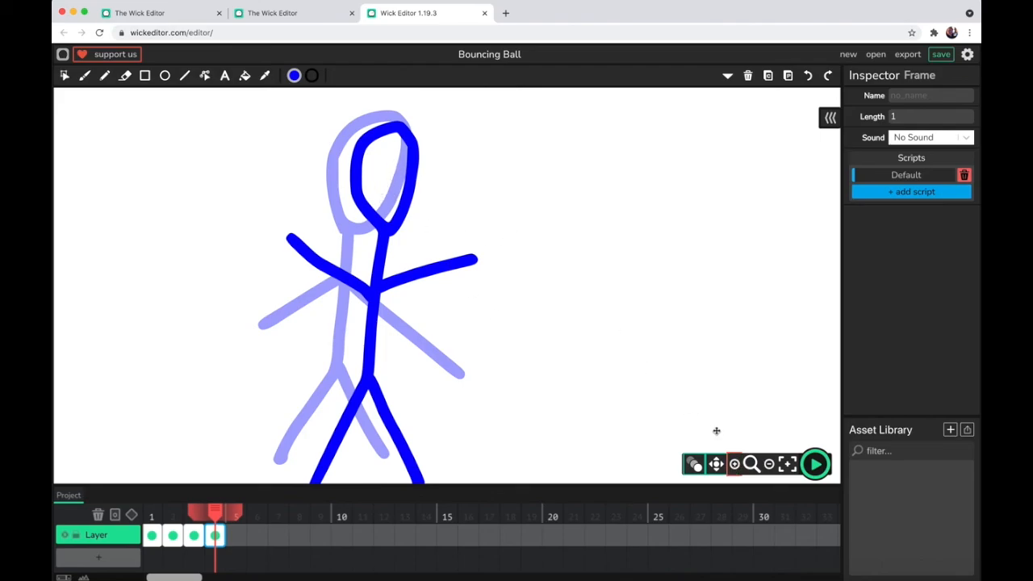
left_click(769, 465)
left_click(769, 465)
left_click(769, 466)
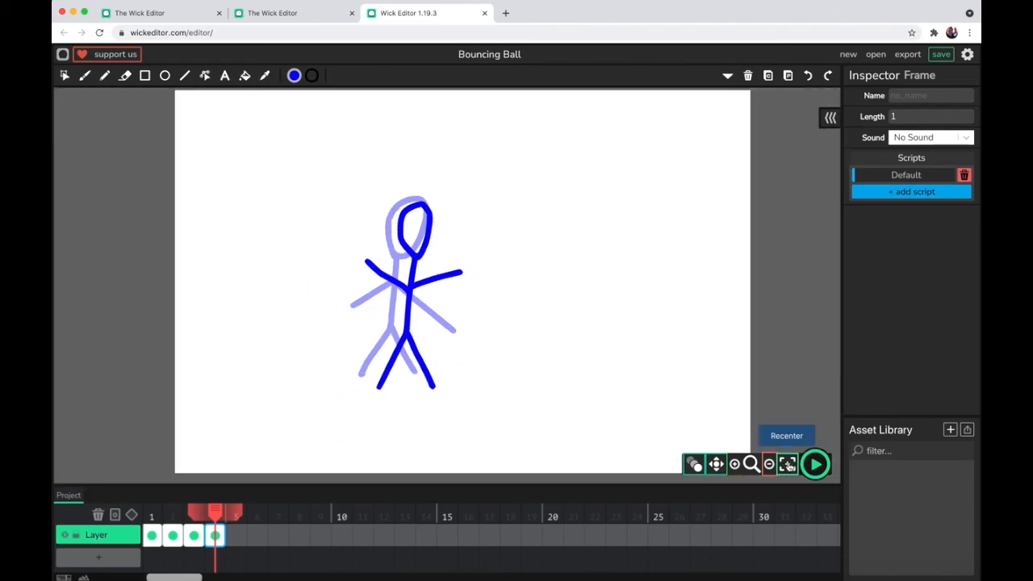
left_click(787, 465)
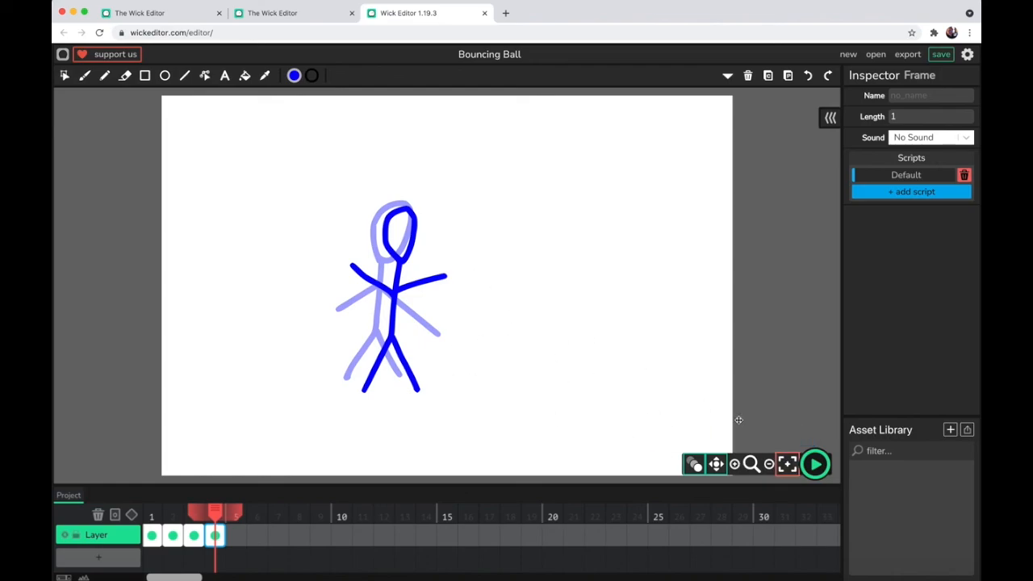
Preview the four-frame stick figure animation and stop the playback.
left_click(815, 465)
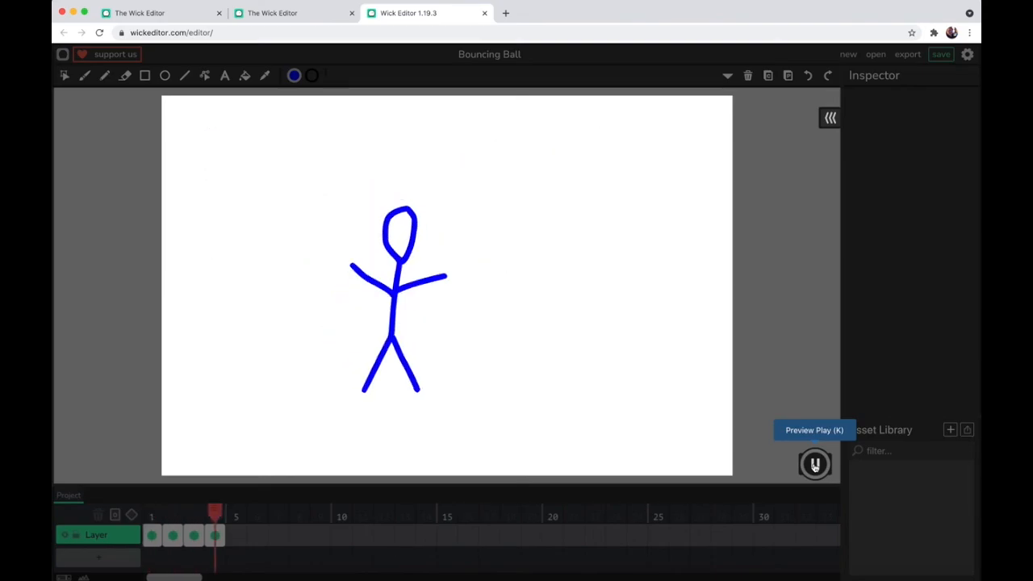
left_click(815, 465)
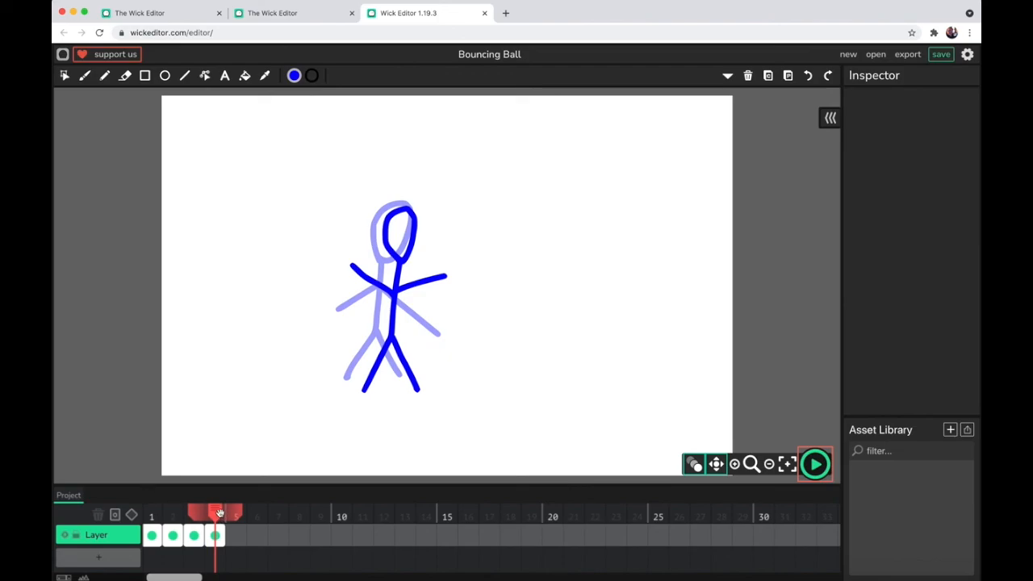